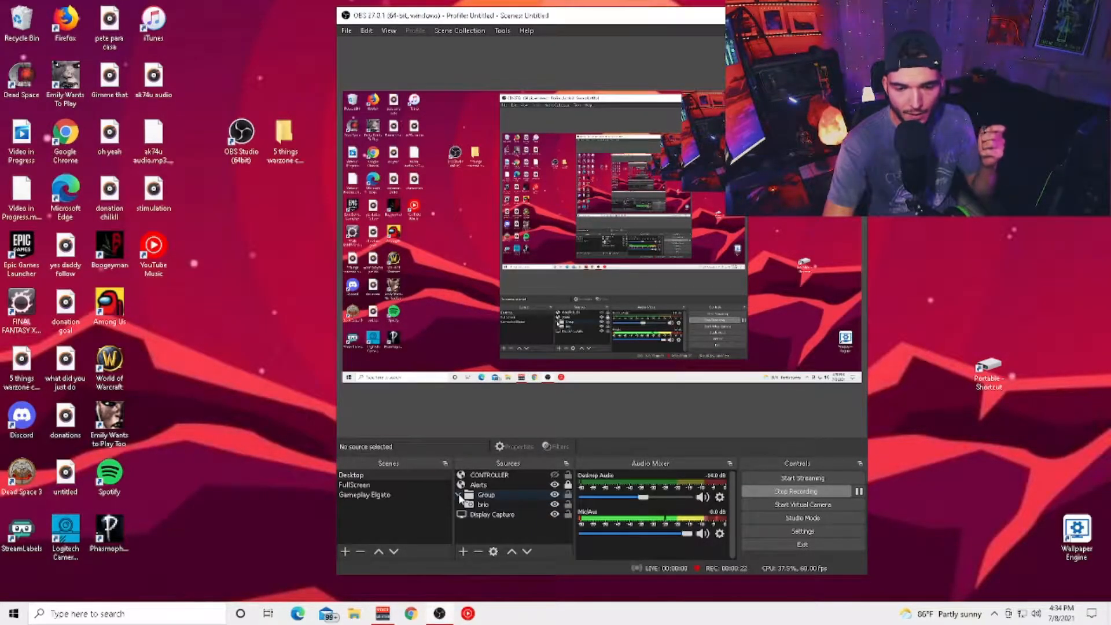
Step: Select the brio webcam source and toggle its visibility off and back on
click(397, 487)
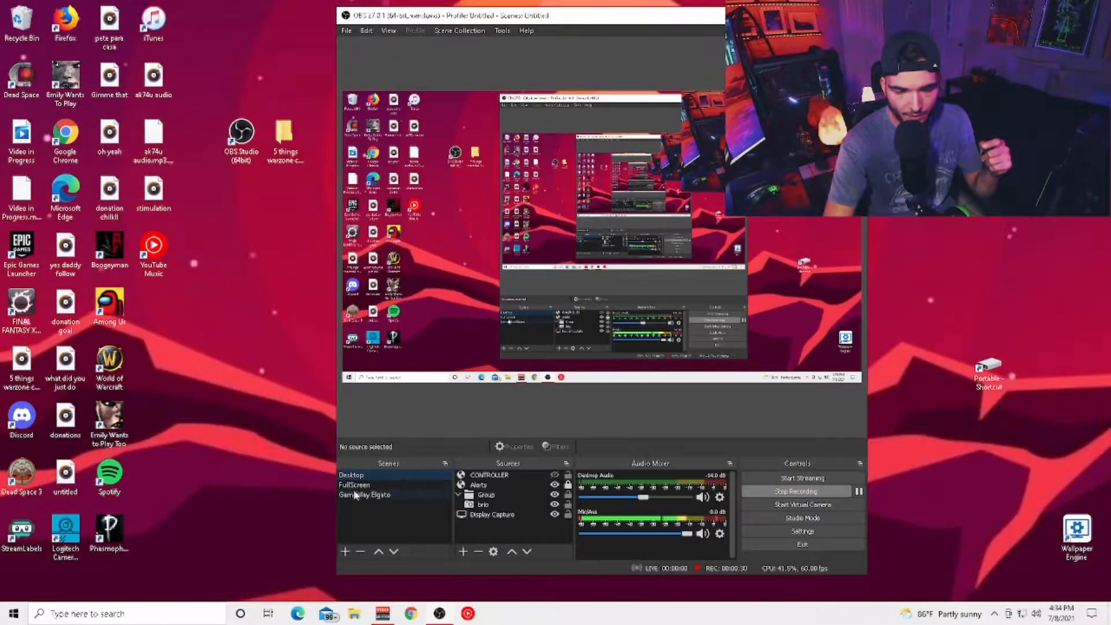
click(360, 490)
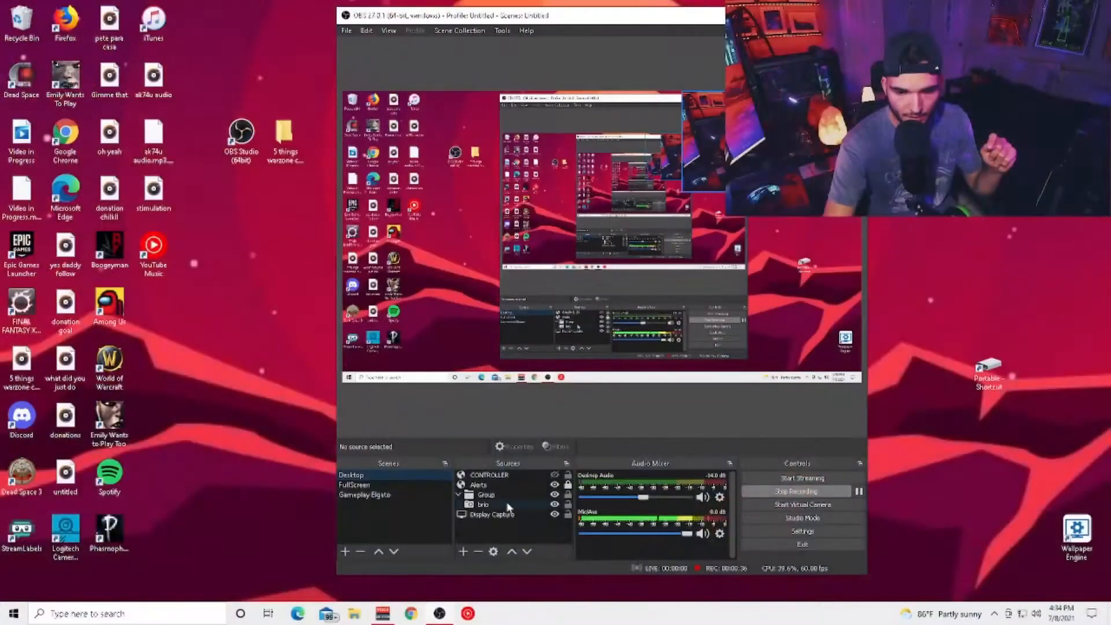
click(482, 505)
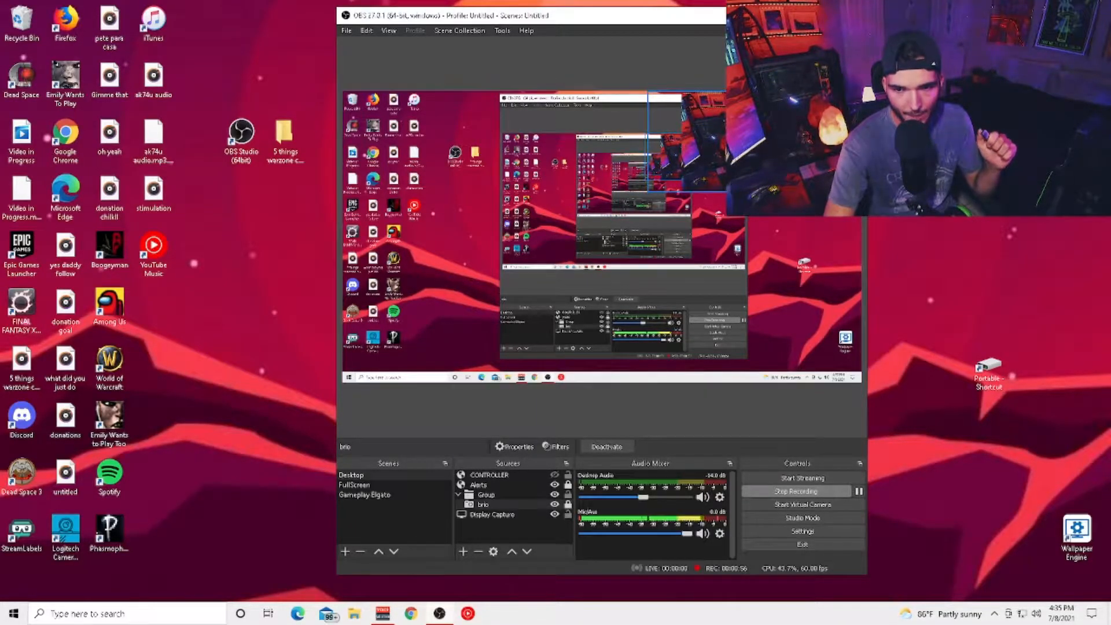
click(554, 505)
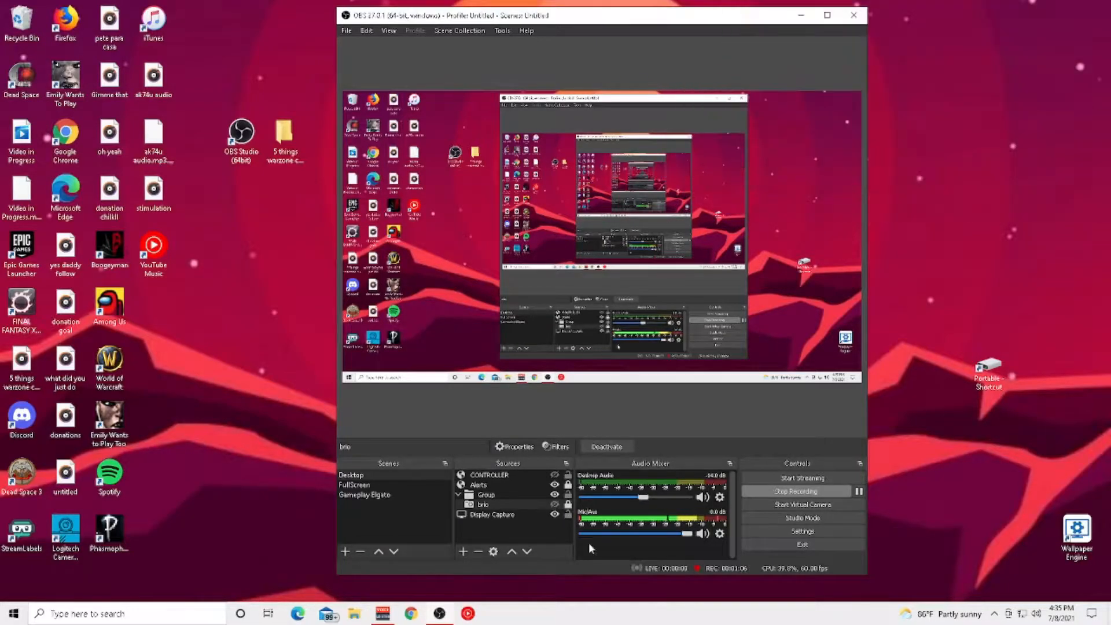
click(554, 505)
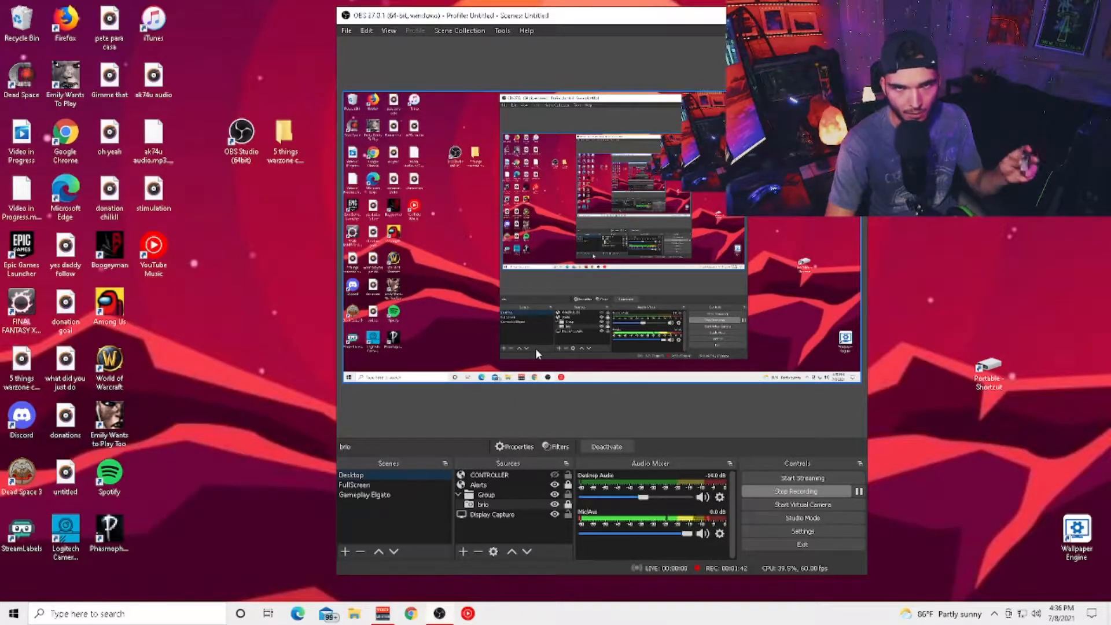
Step: Select the Display Capture source and hide it from the scene
click(481, 515)
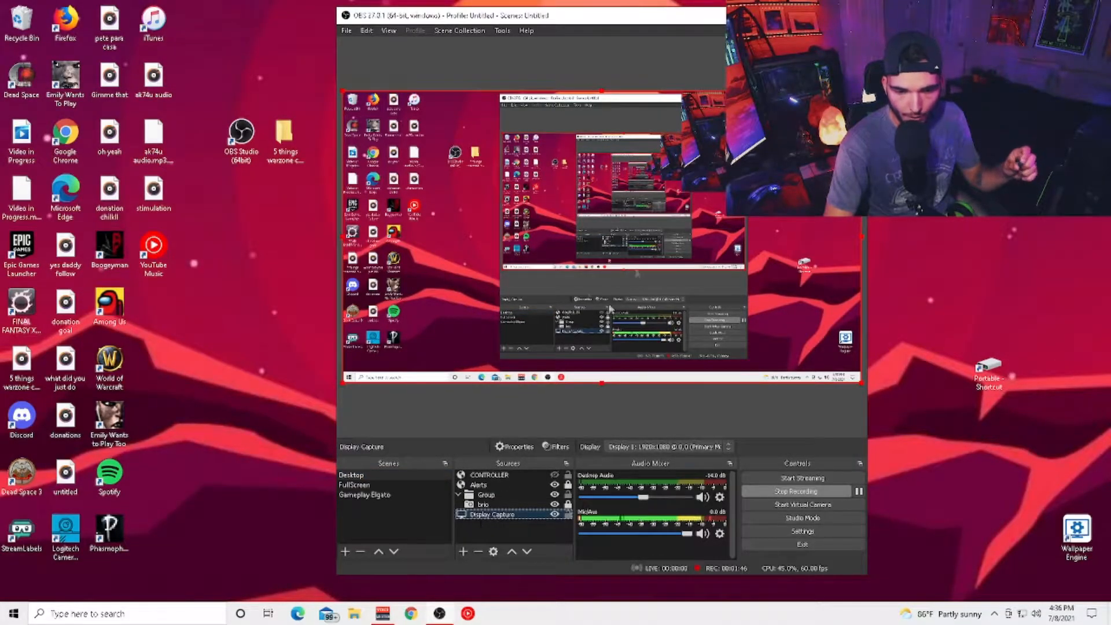
drag(542, 25, 581, 5)
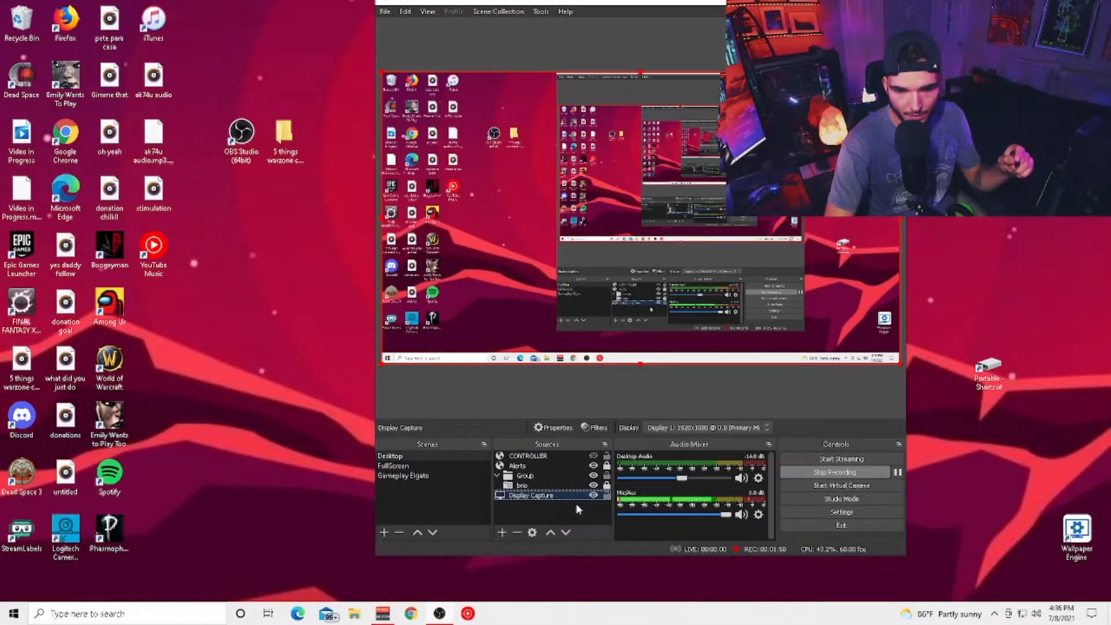
click(593, 496)
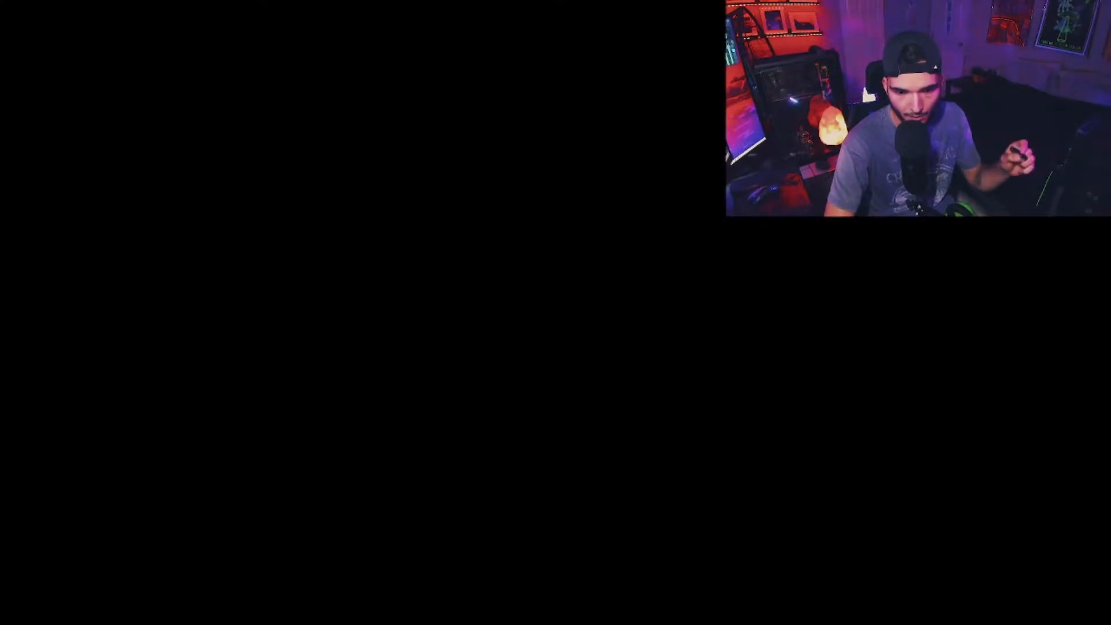
click(507, 555)
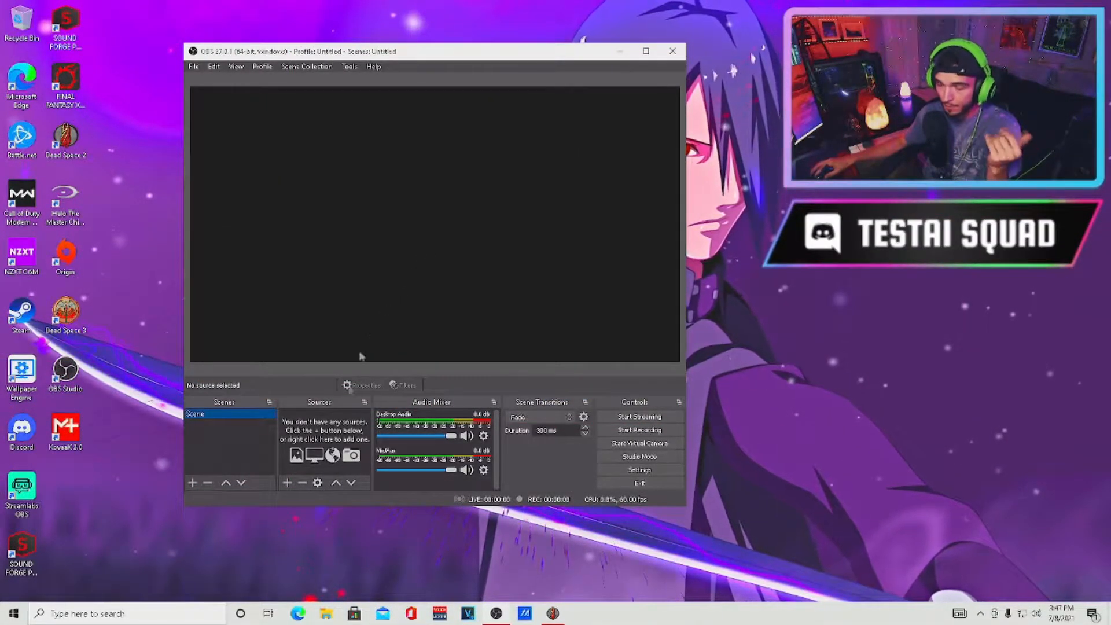
Step: Add a Game Capture source set to capture the specific window [deadspace2.exe]: Dead Space™ 2
click(287, 483)
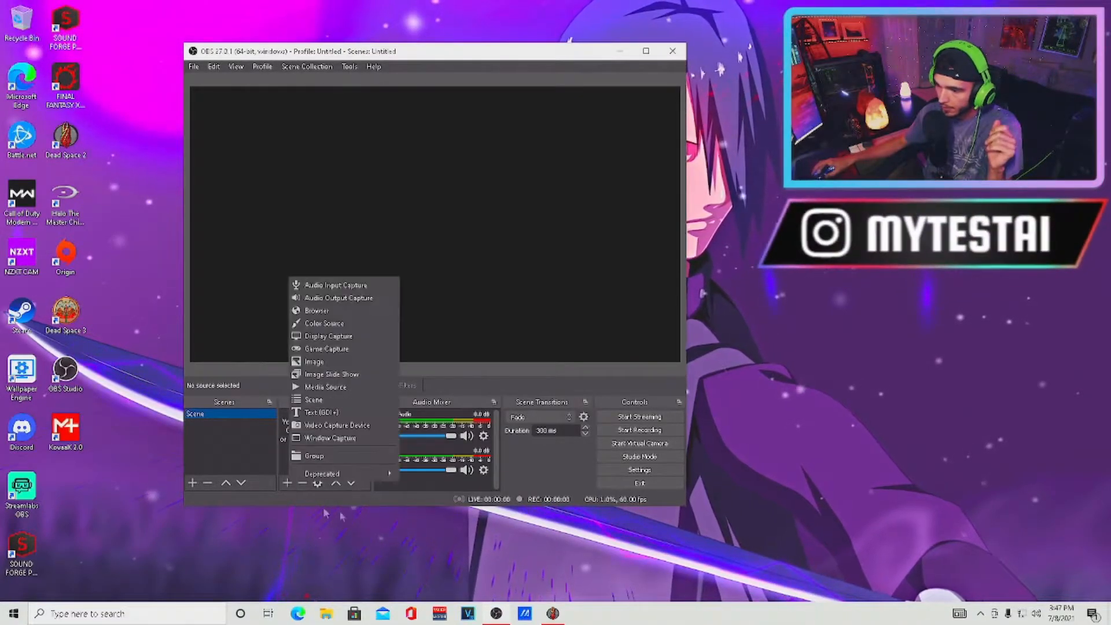
click(331, 349)
click(470, 363)
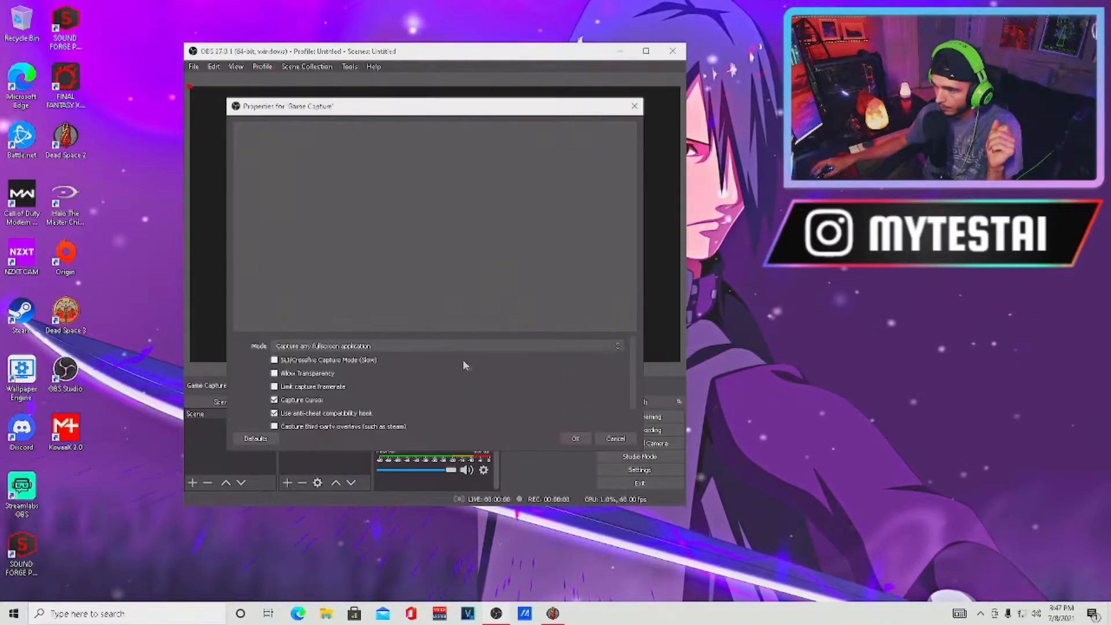
click(557, 346)
click(341, 365)
click(365, 338)
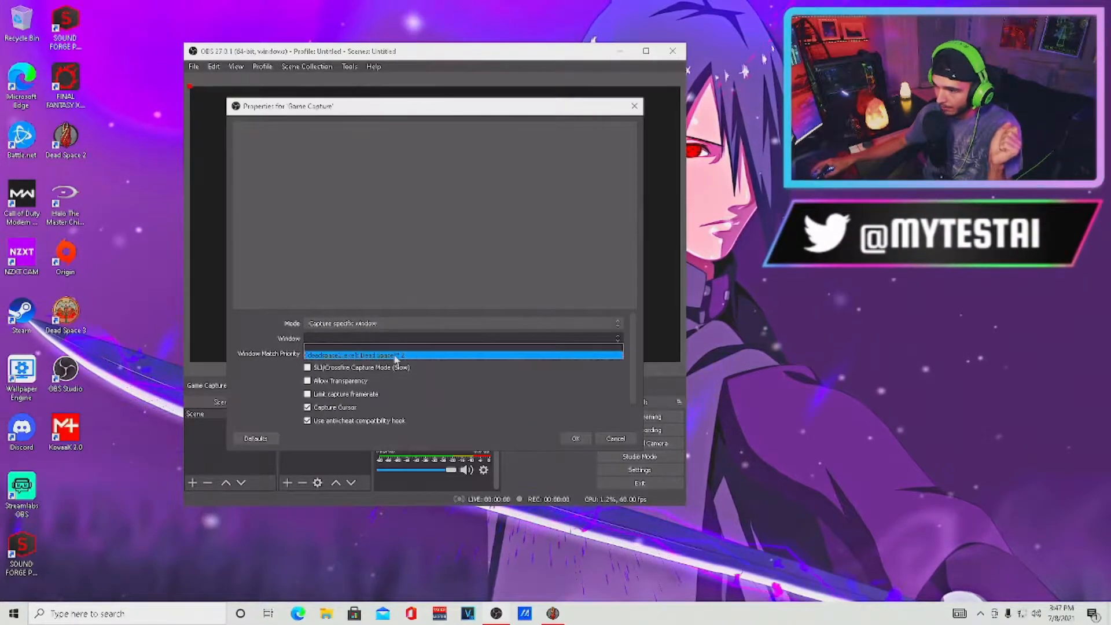
click(354, 355)
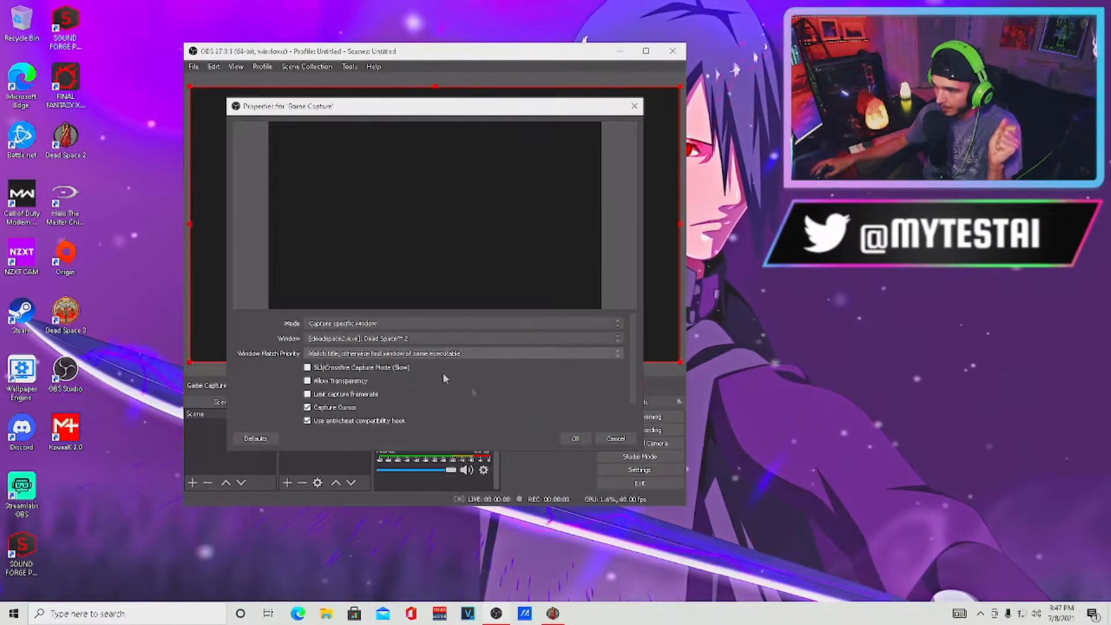
click(576, 438)
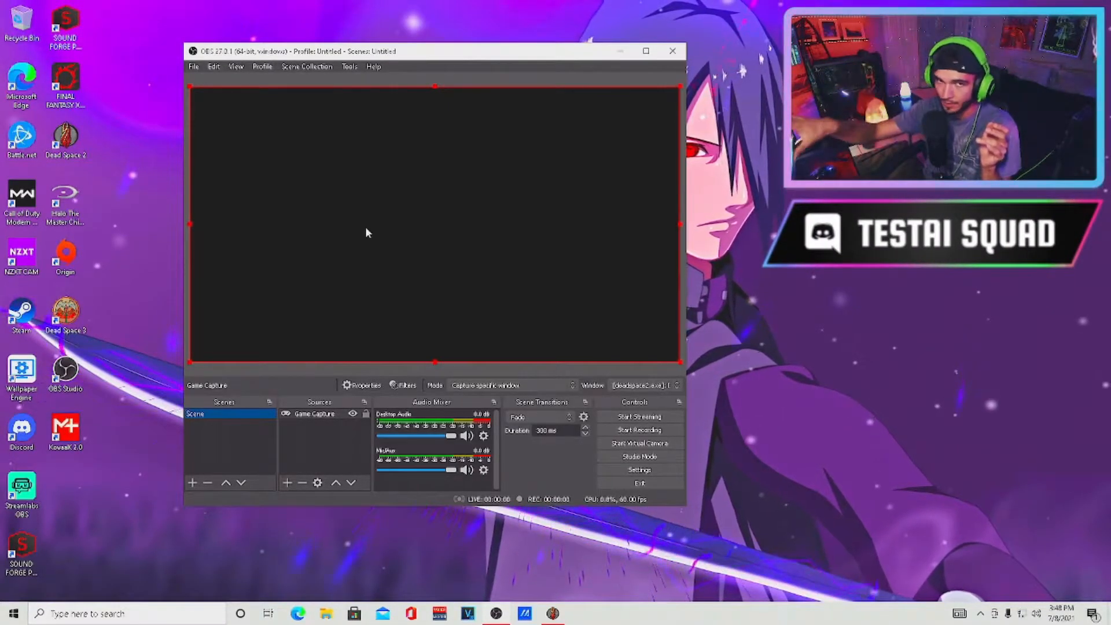
Step: Bring the Dead Space 2 game to the front, then return to OBS
click(553, 614)
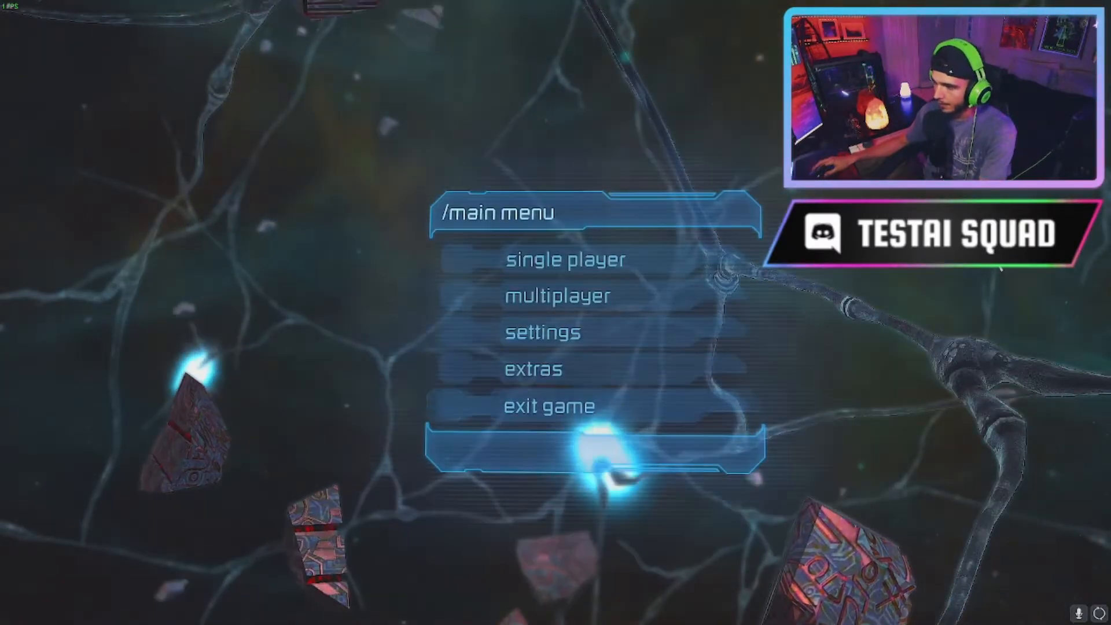
key(alt+Tab)
click(290, 228)
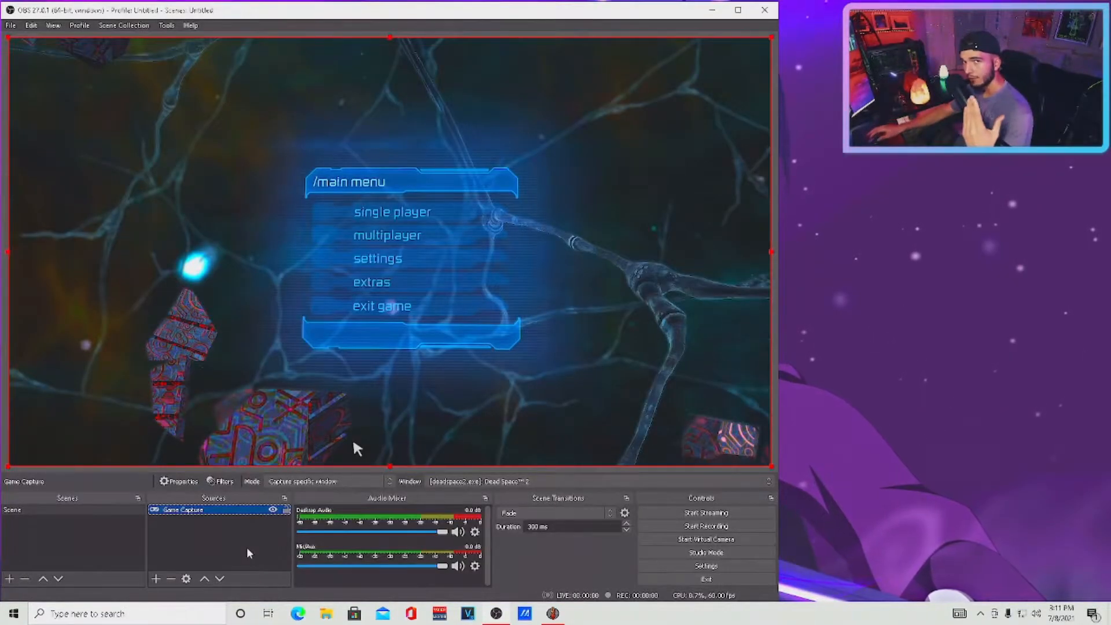
Step: Add a Video Capture Device source and open its device selection
click(156, 579)
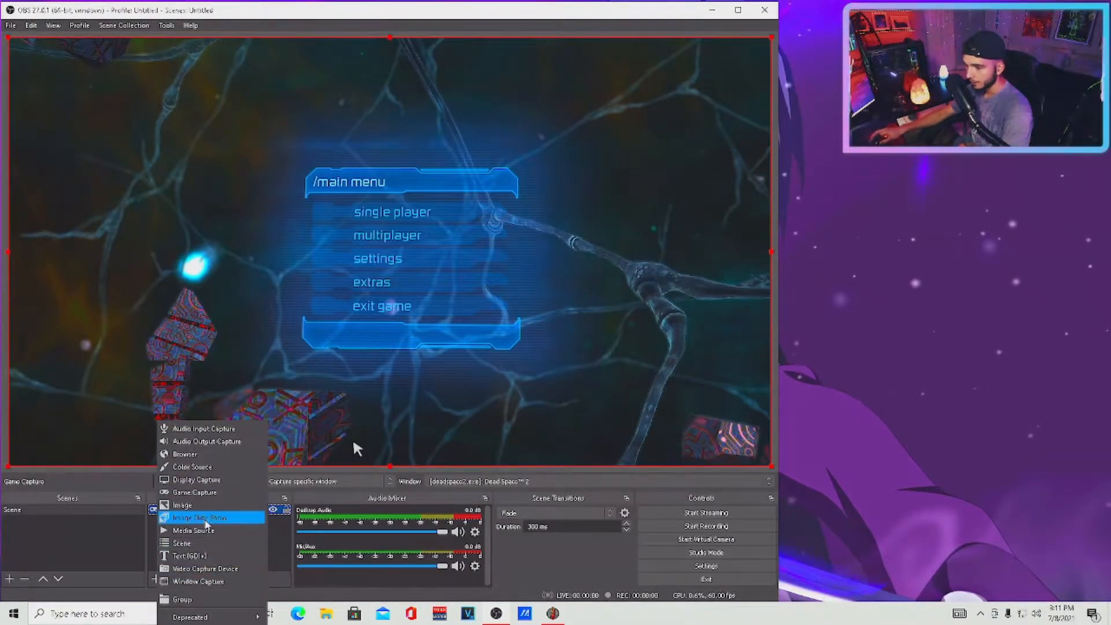
click(199, 568)
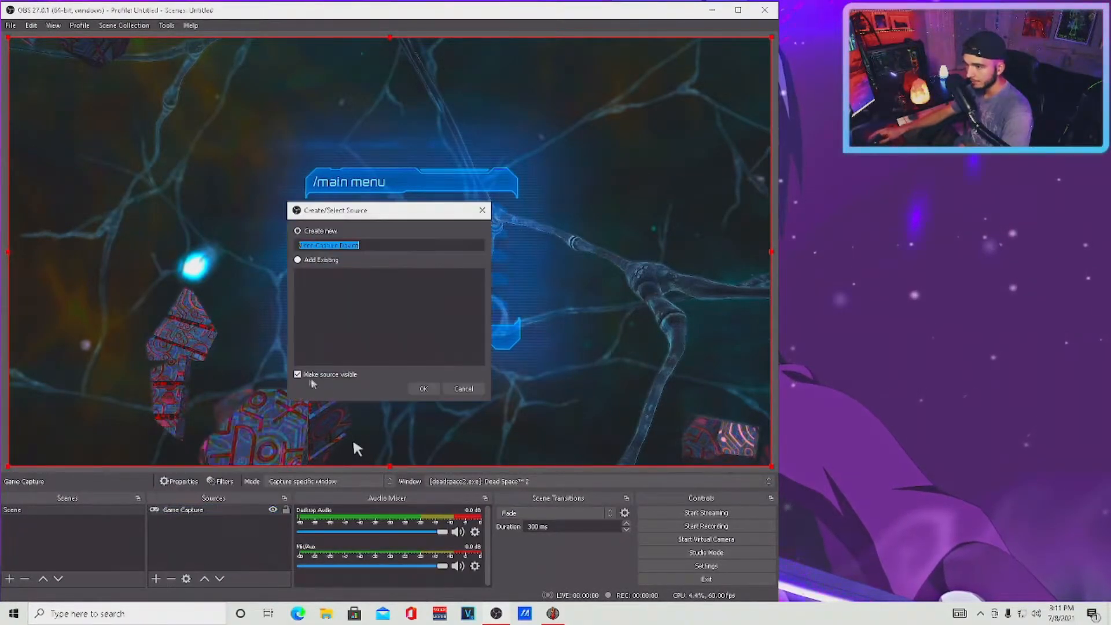
click(409, 393)
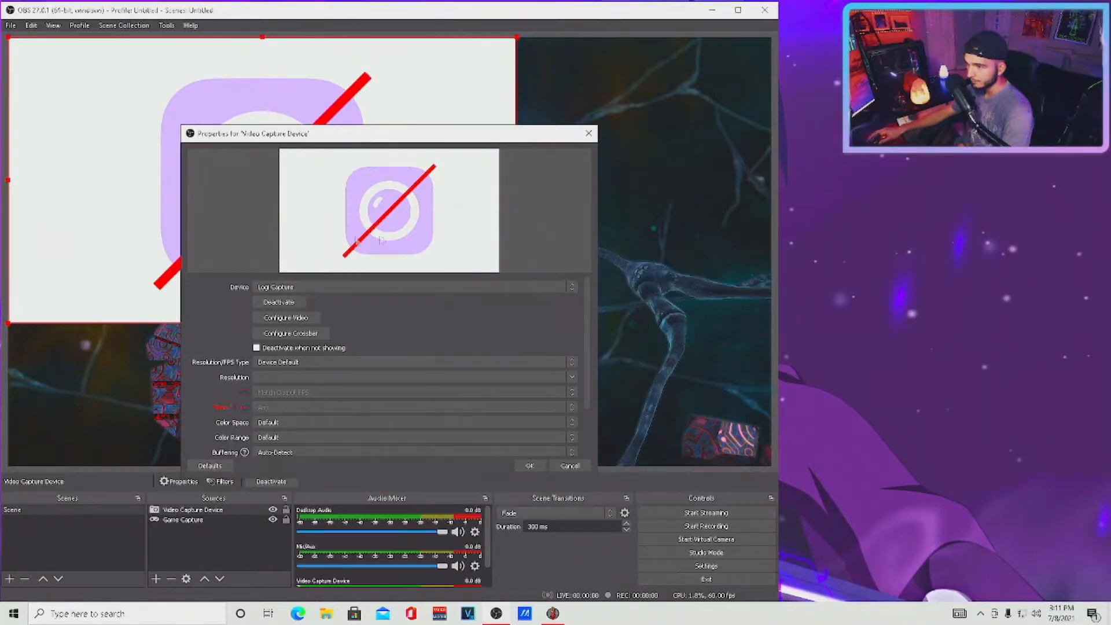
click(278, 287)
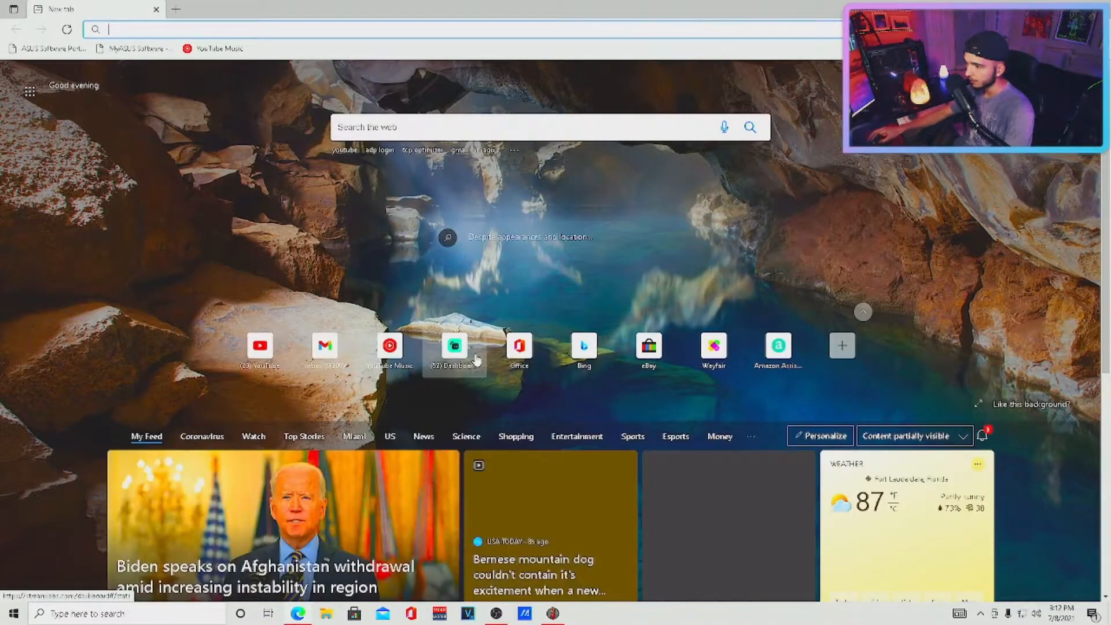
Step: Open the Streamlabs dashboard from the browser's new tab page
click(476, 360)
click(650, 287)
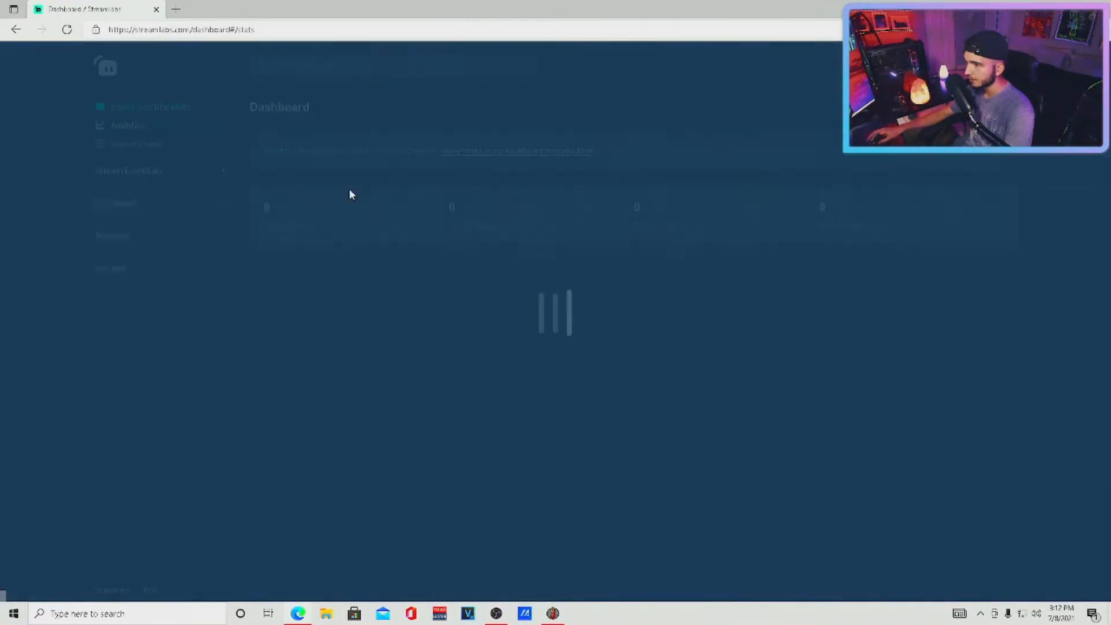
click(334, 368)
scroll(210, 217, down, 4)
scroll(209, 214, up, 4)
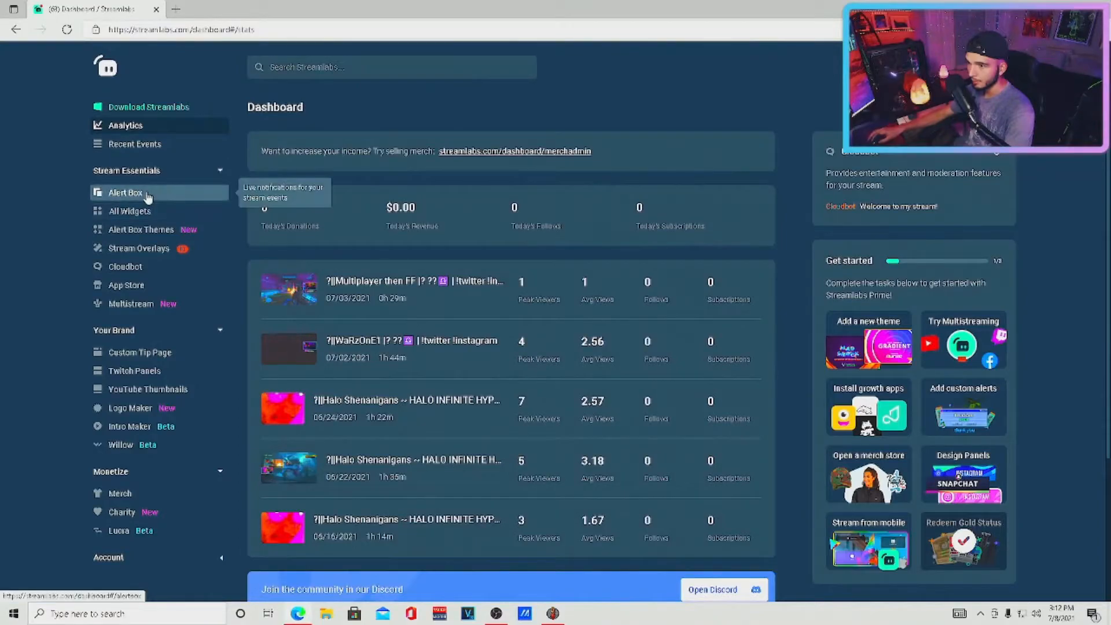
Step: Open the Alert Box widget settings and browse its general settings
click(148, 194)
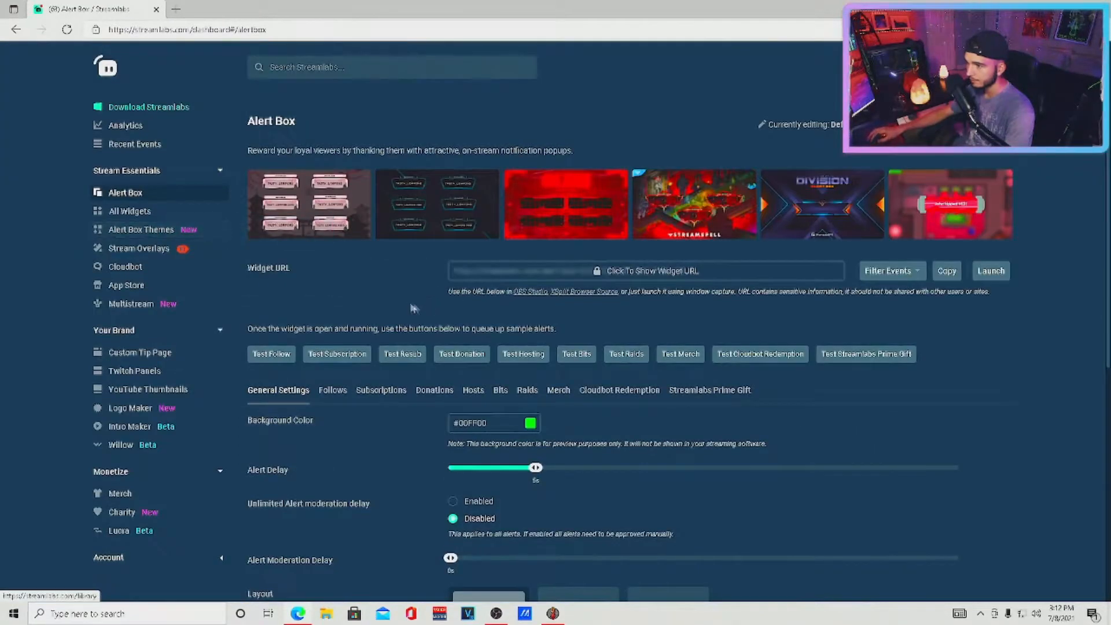
scroll(399, 429, down, 2)
scroll(399, 428, down, 3)
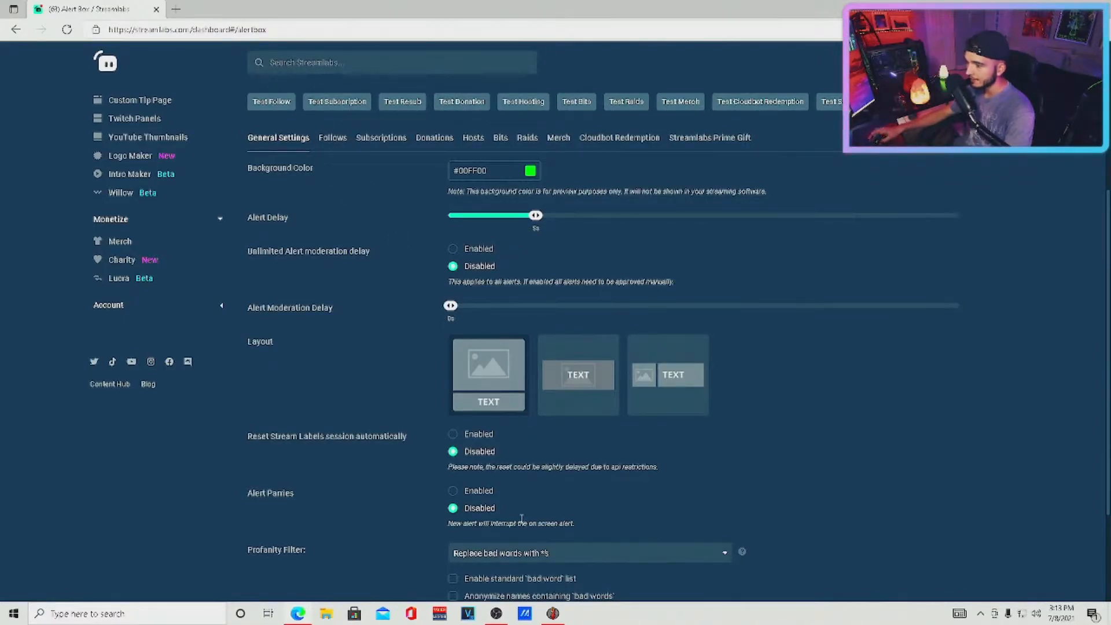
Step: Place the OBS window beside the browser and open the Alert Box Follows settings
click(497, 614)
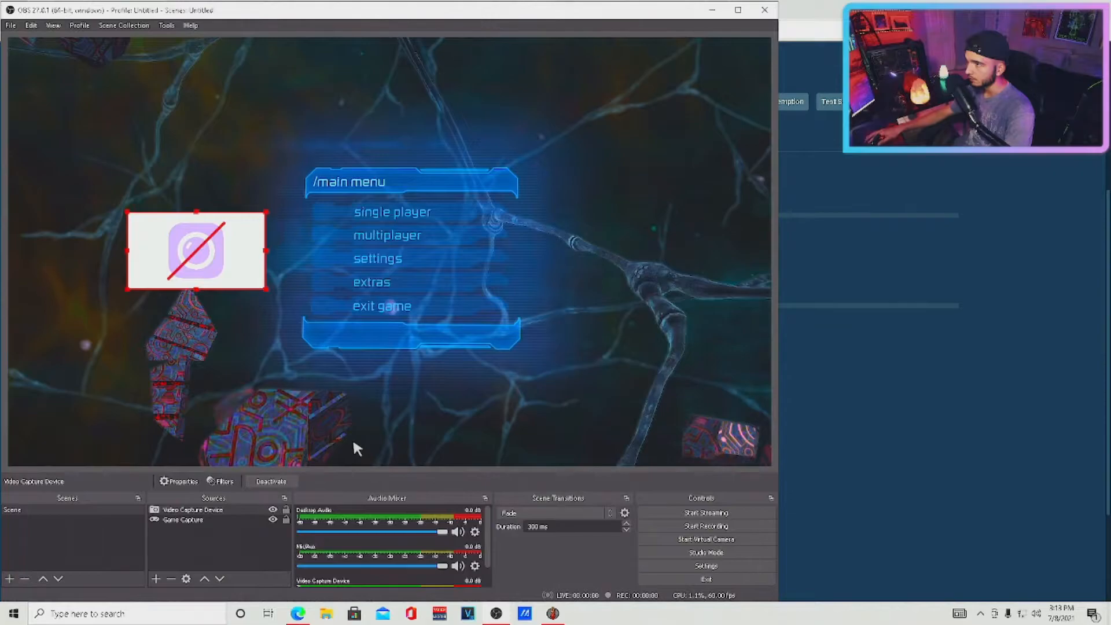
drag(481, 18, 801, 20)
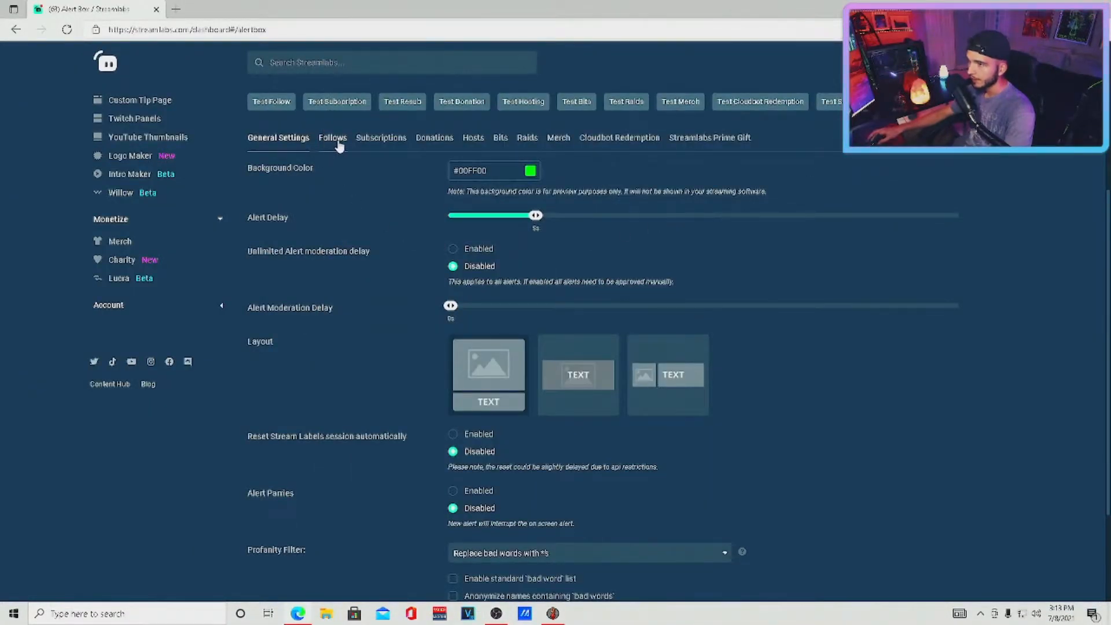
click(333, 139)
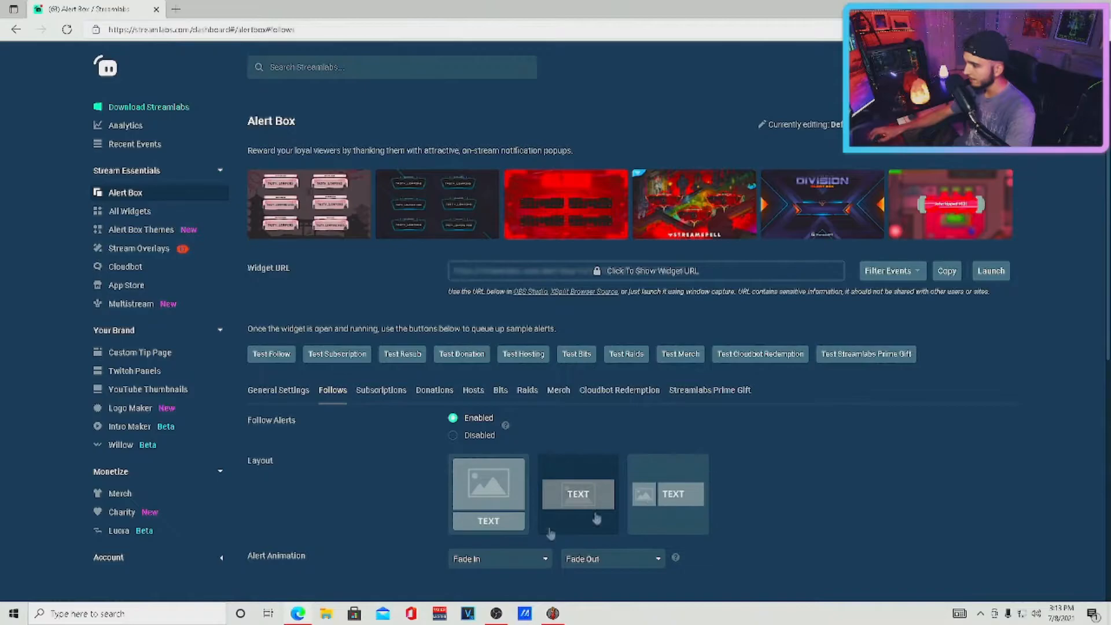
Step: Add a new Browser source to the OBS scene
click(495, 614)
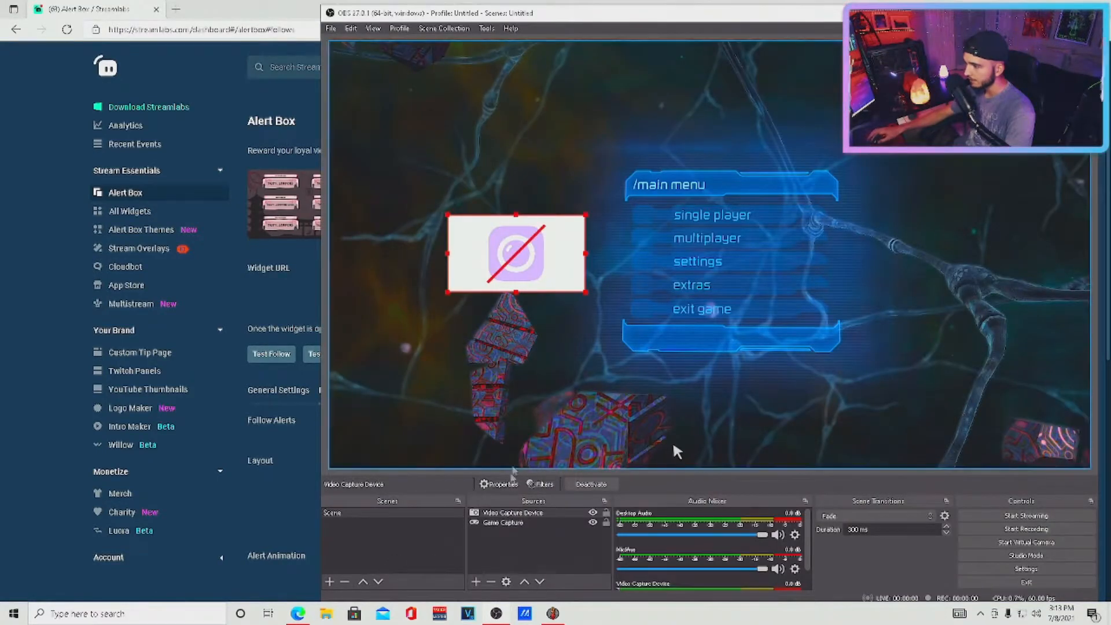
click(476, 582)
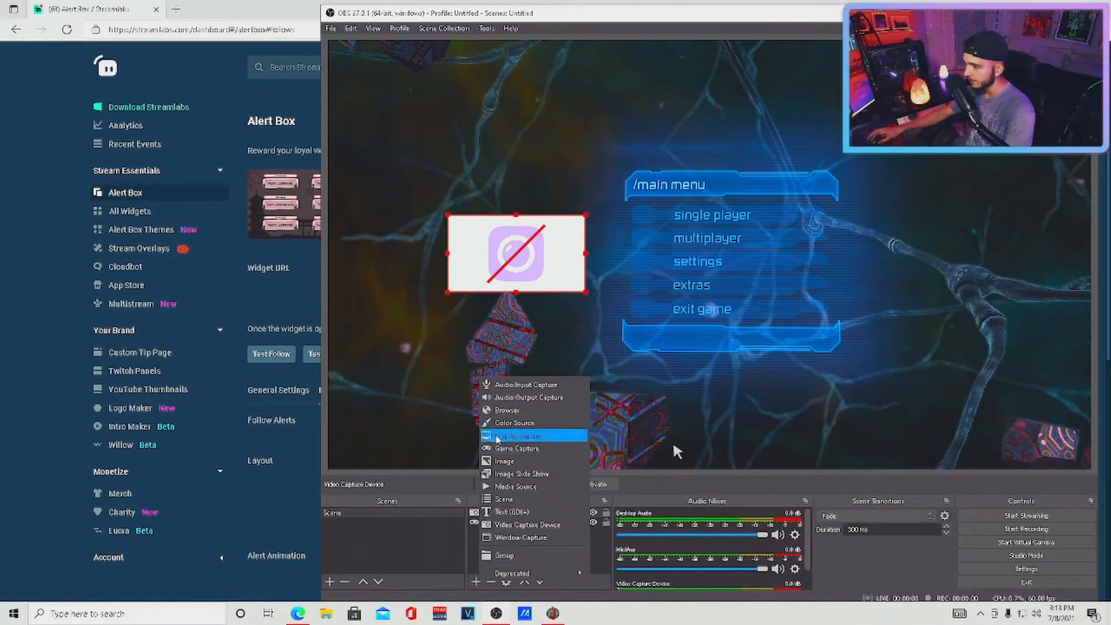
click(507, 411)
key(Return)
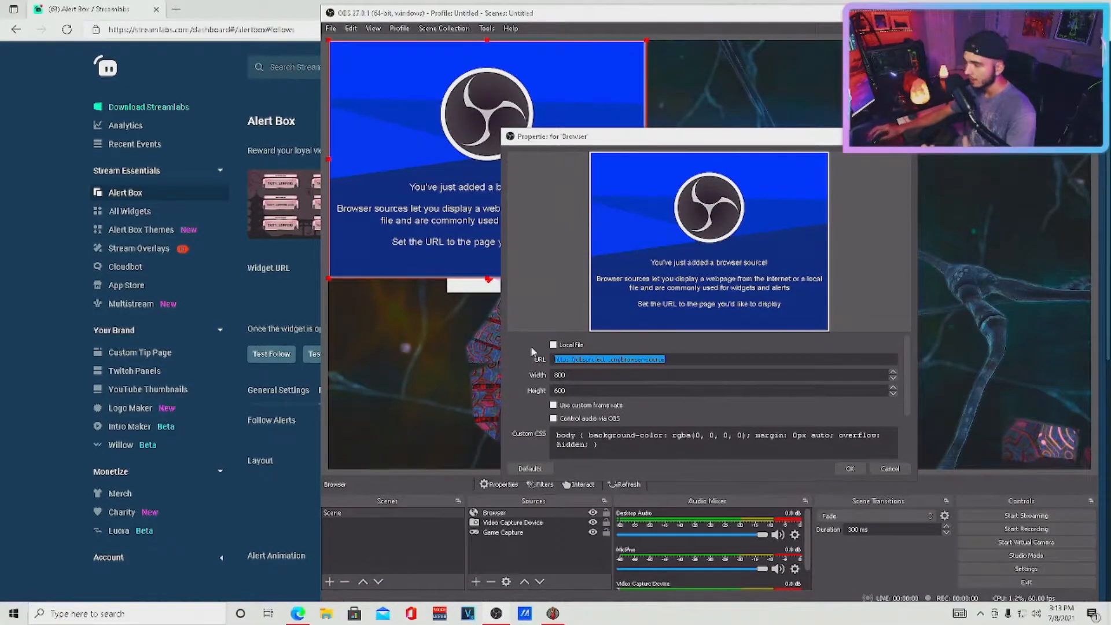
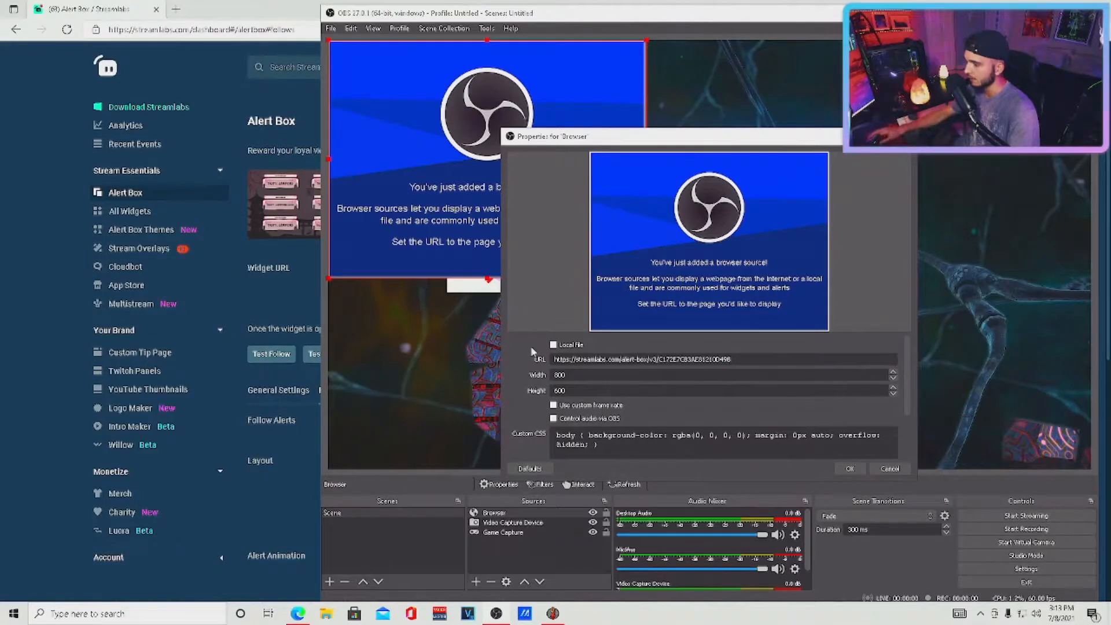
Step: Paste the Streamlabs alert box widget URL token into the Browser source's URL field and confirm
click(298, 614)
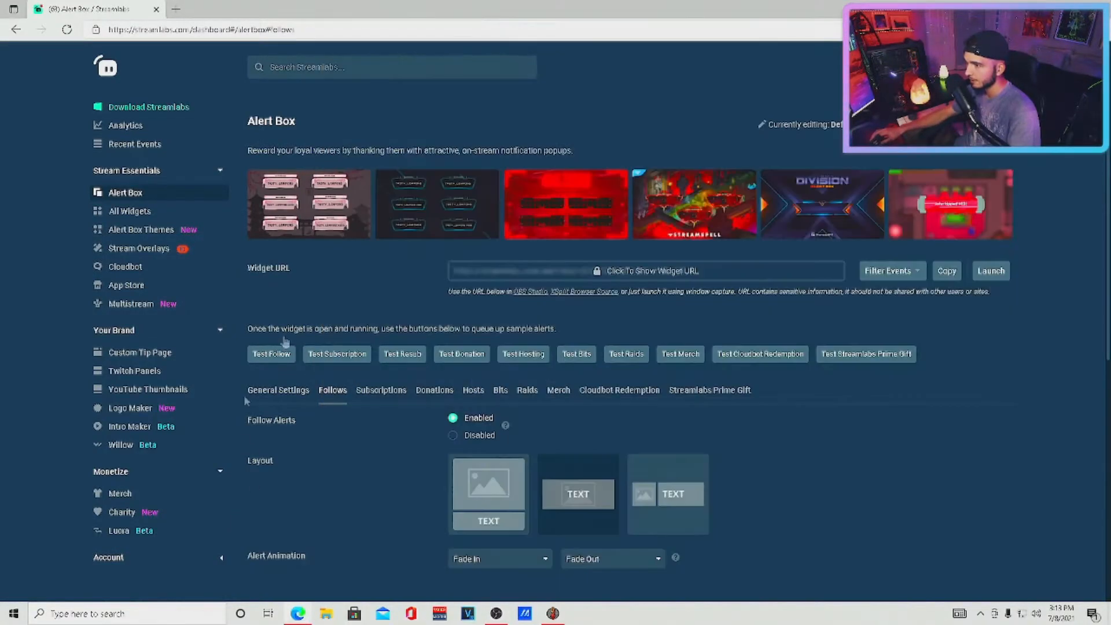
click(508, 611)
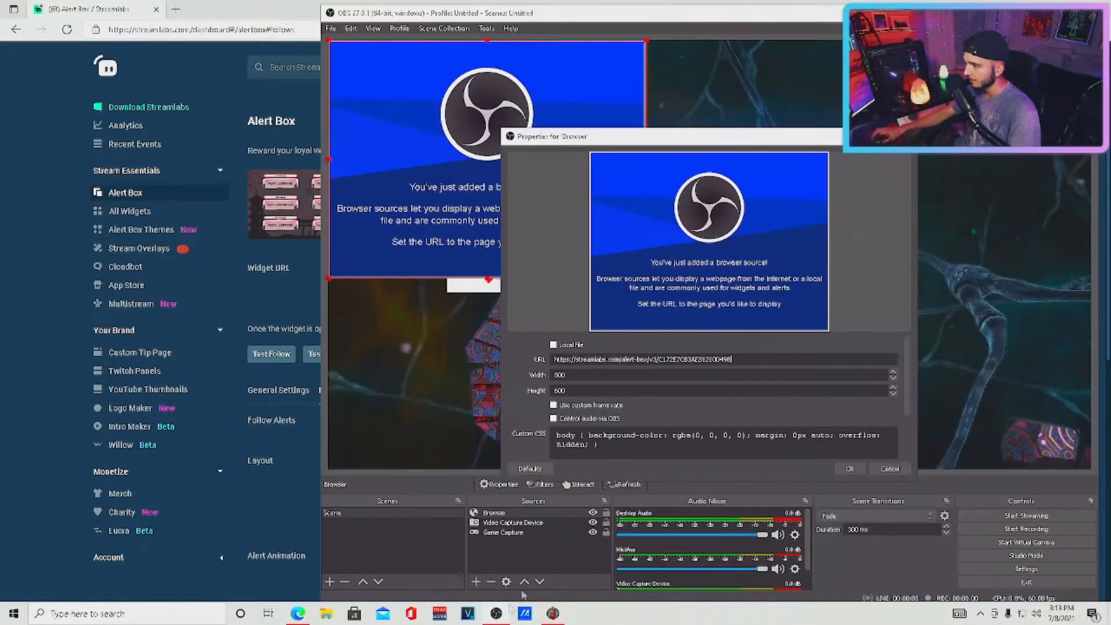
drag(733, 358, 525, 352)
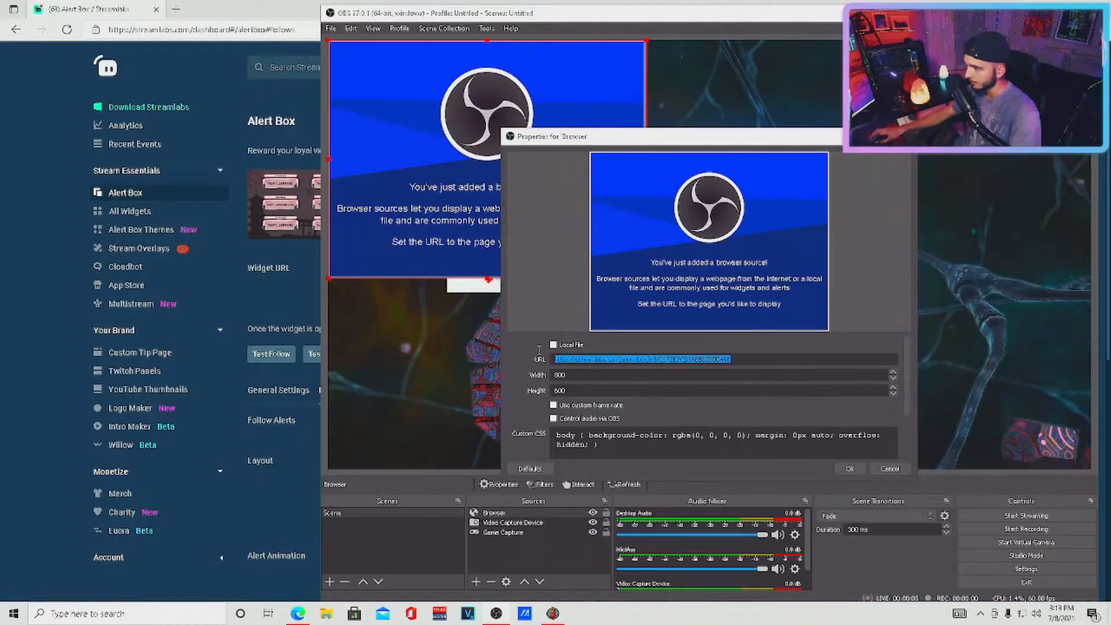
key(Return)
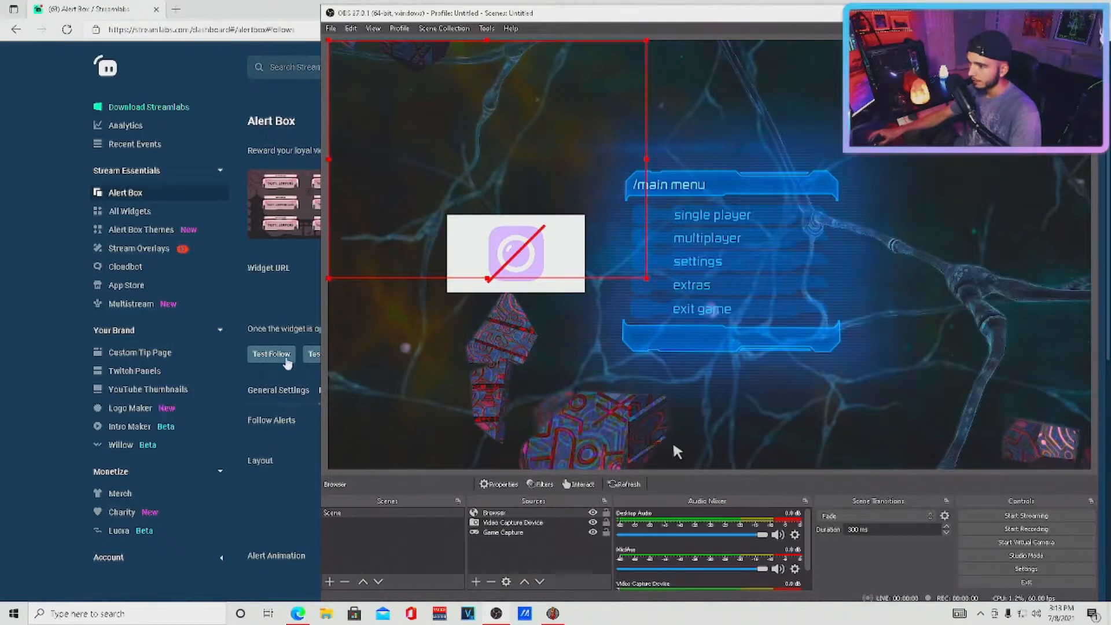
Step: Trigger a test follow alert, watch it in the OBS preview, and restore the OBS window to a smaller size
click(287, 357)
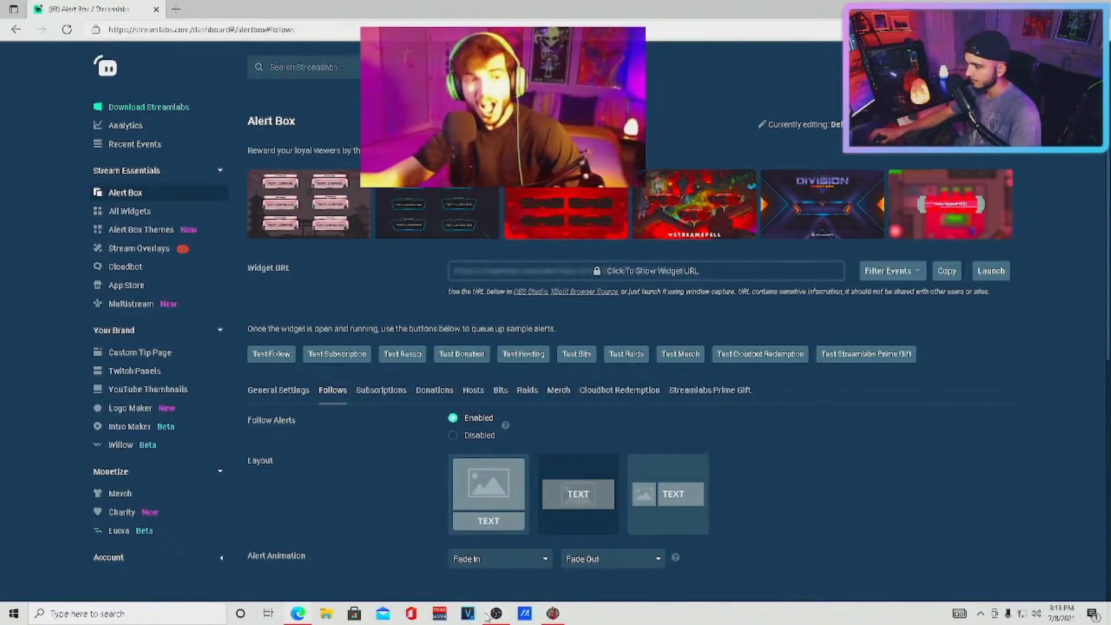
key(alt+Tab)
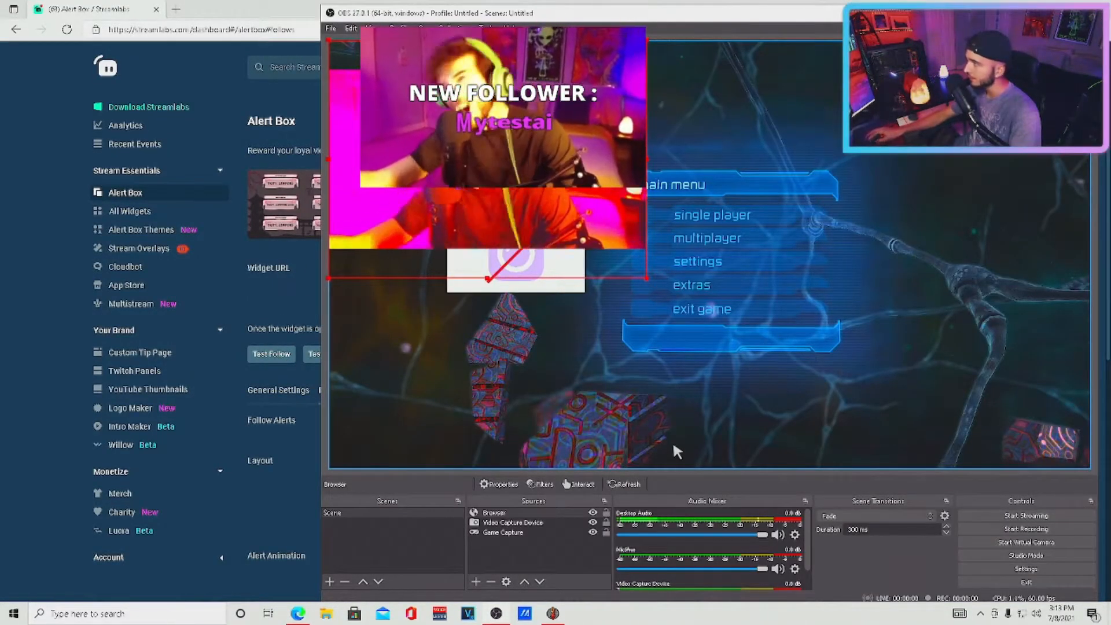
click(1058, 13)
click(1066, 8)
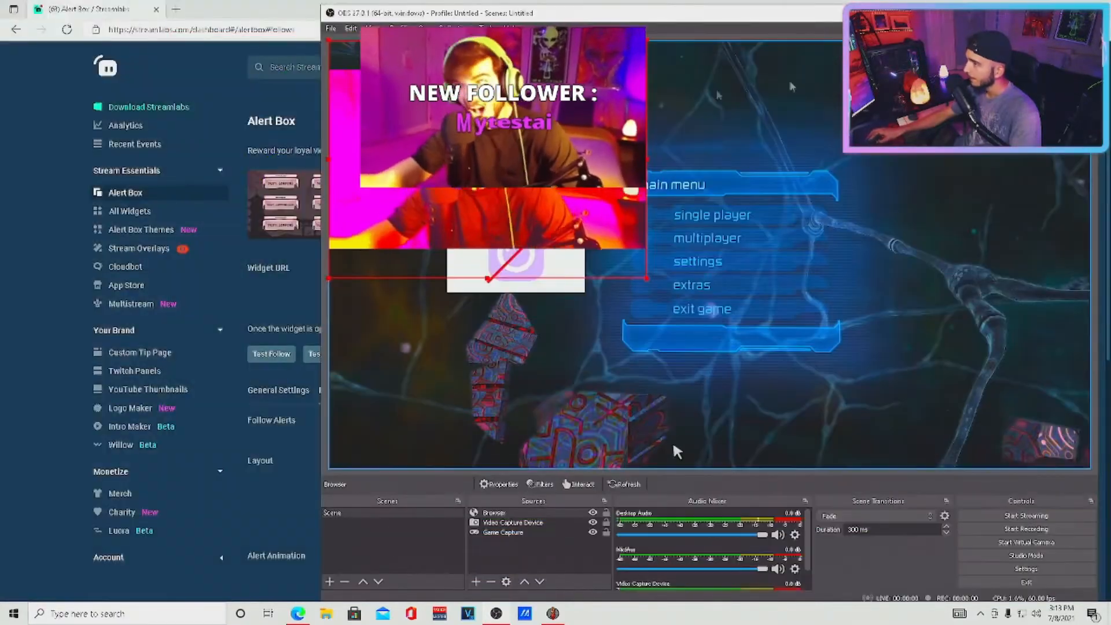
drag(324, 5, 596, 143)
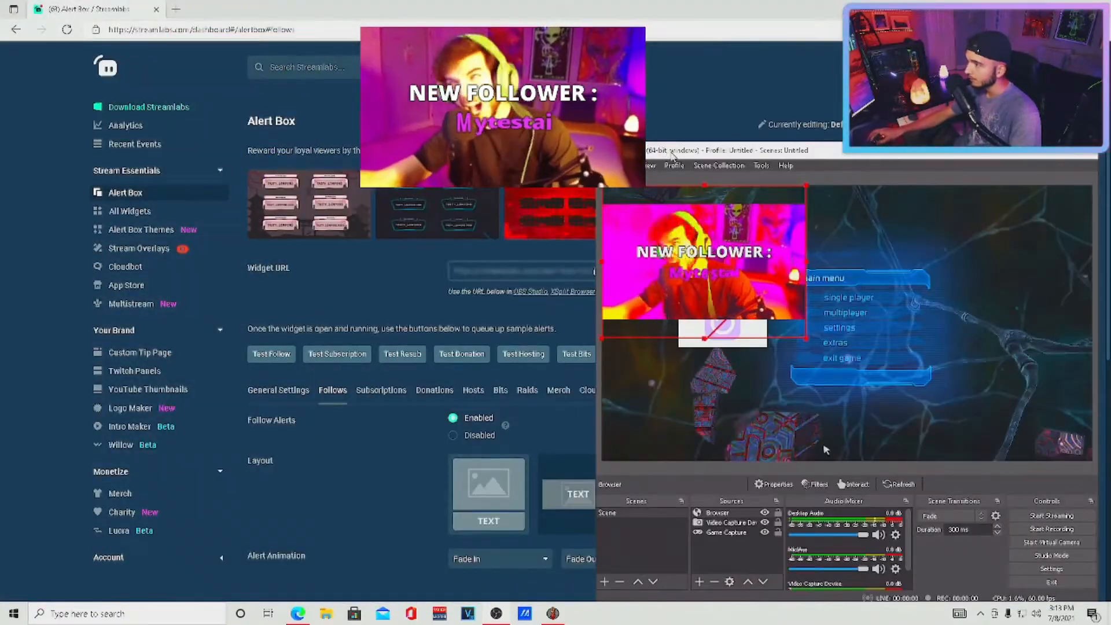
click(759, 13)
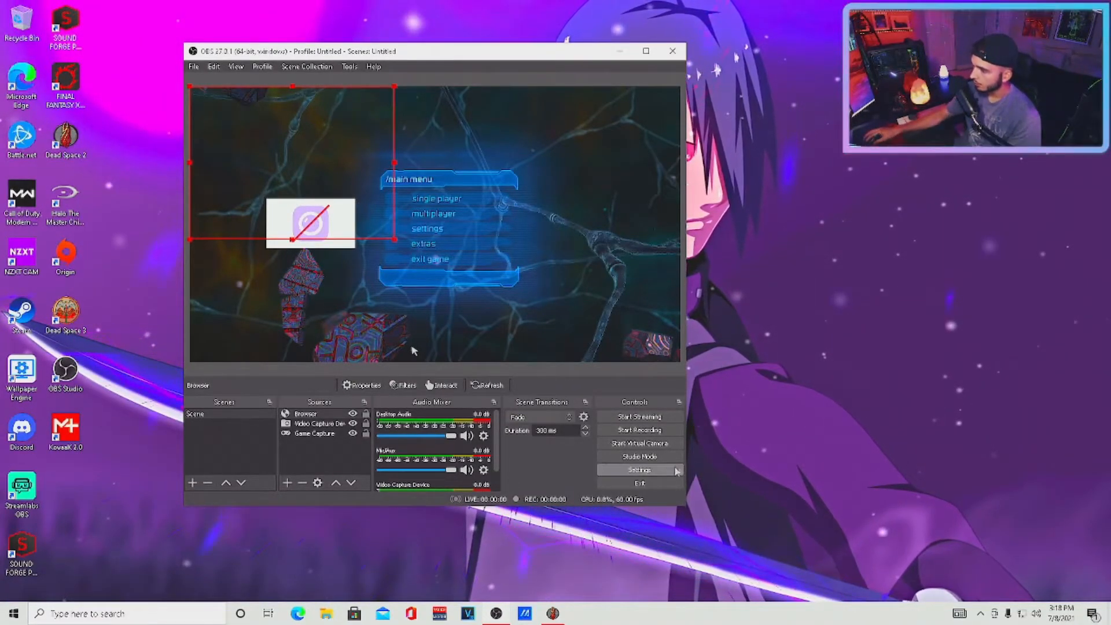
Step: Open the OBS settings and set the streaming service to YouTube - RTMPS
click(627, 470)
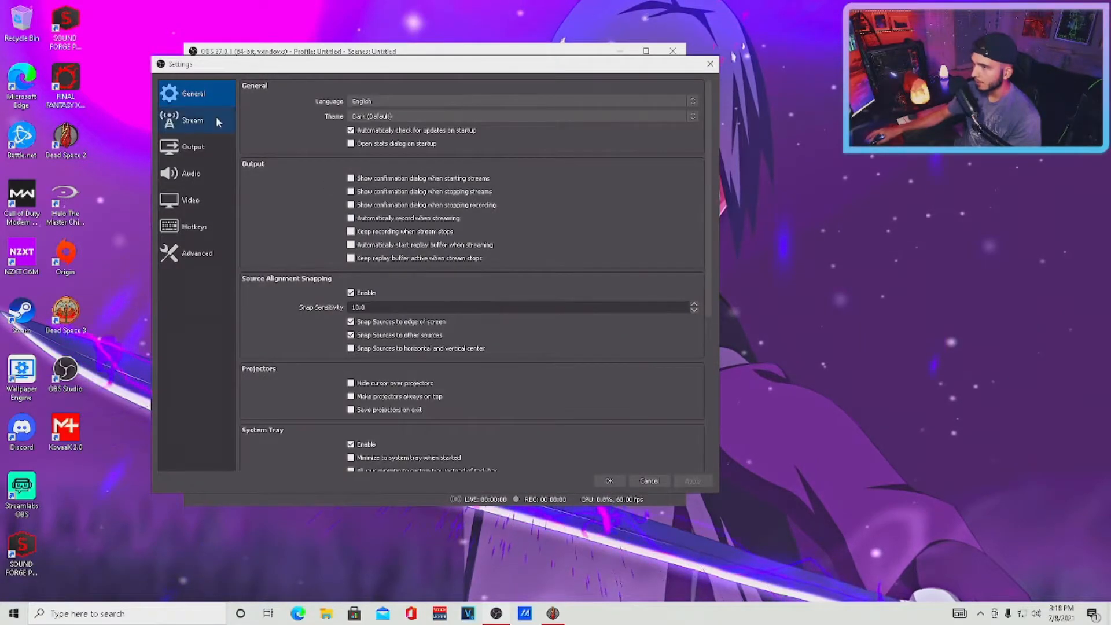
click(206, 122)
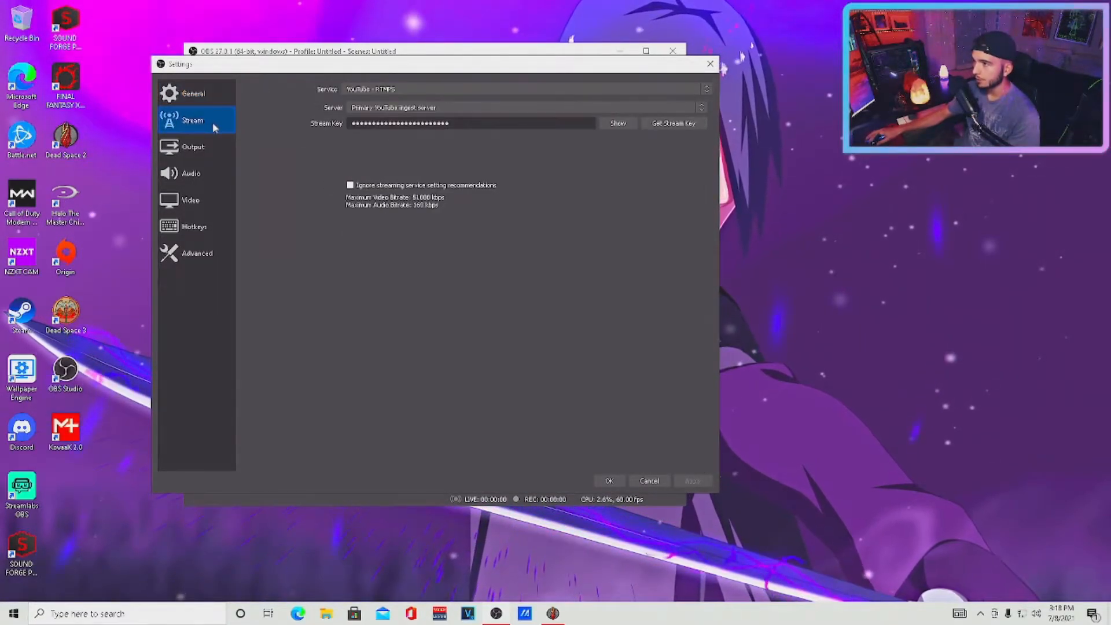
click(358, 91)
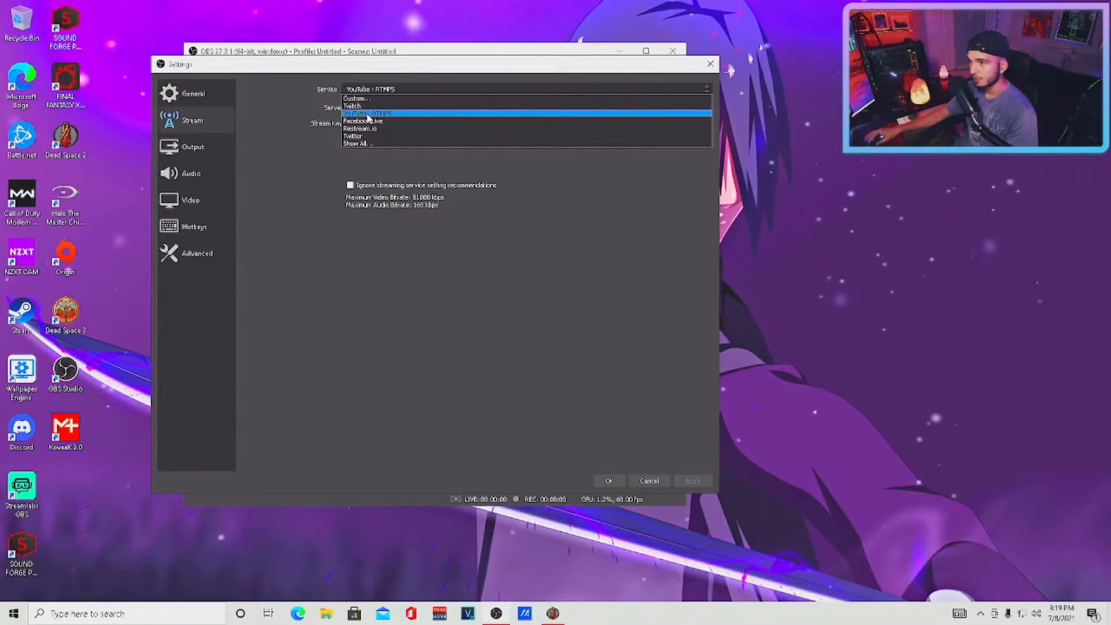
click(367, 114)
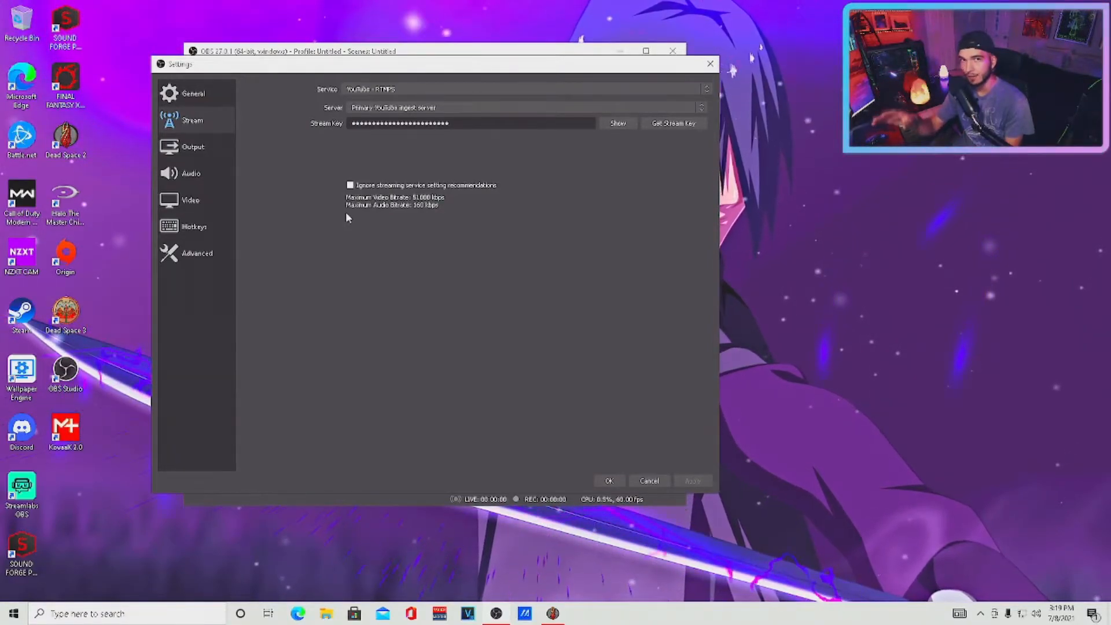
Step: Set the streaming encoder preset to Quality in the Output settings
click(185, 150)
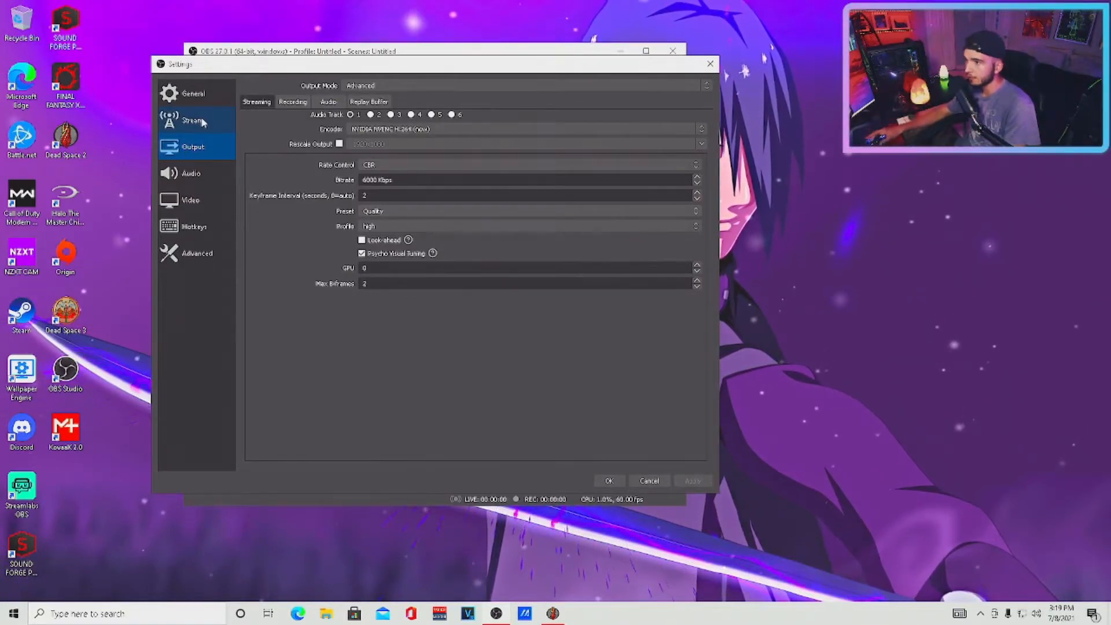
click(395, 134)
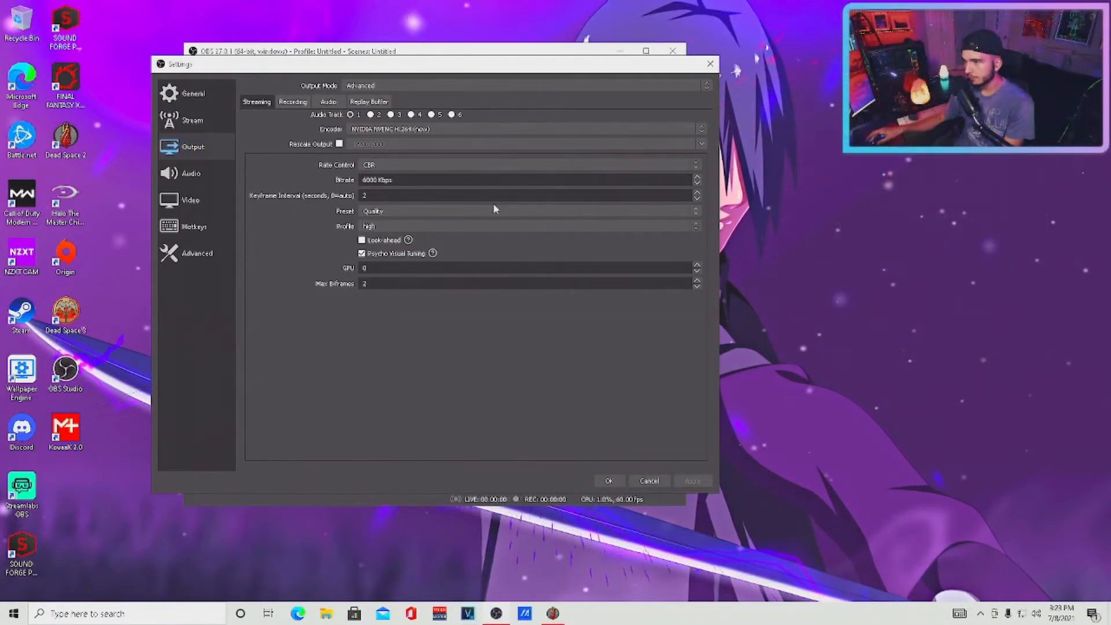
click(381, 212)
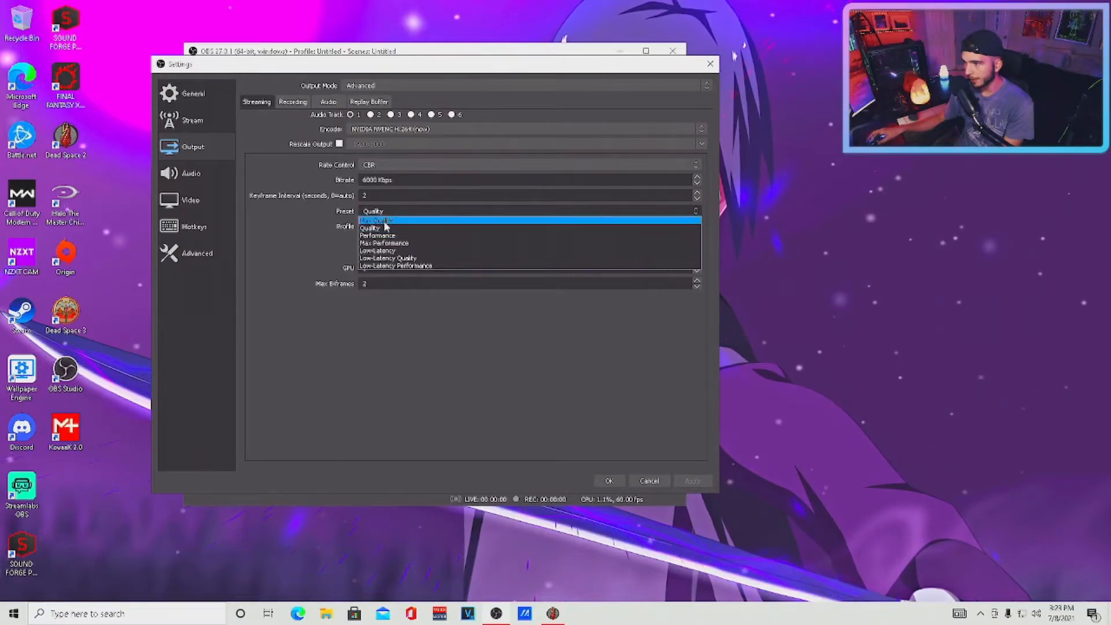
click(386, 227)
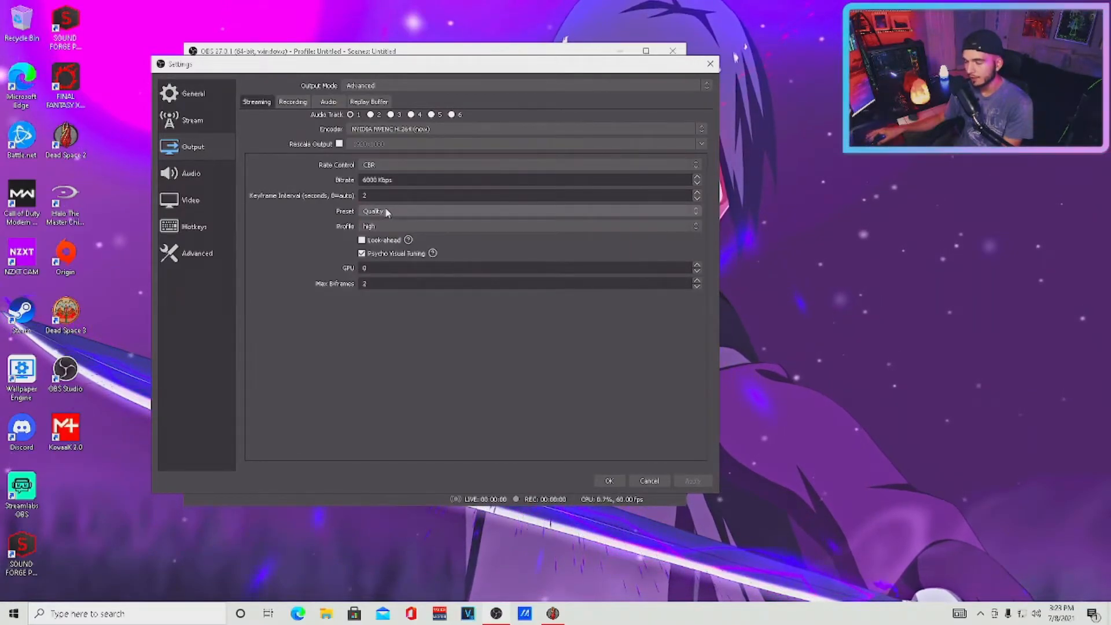
click(388, 212)
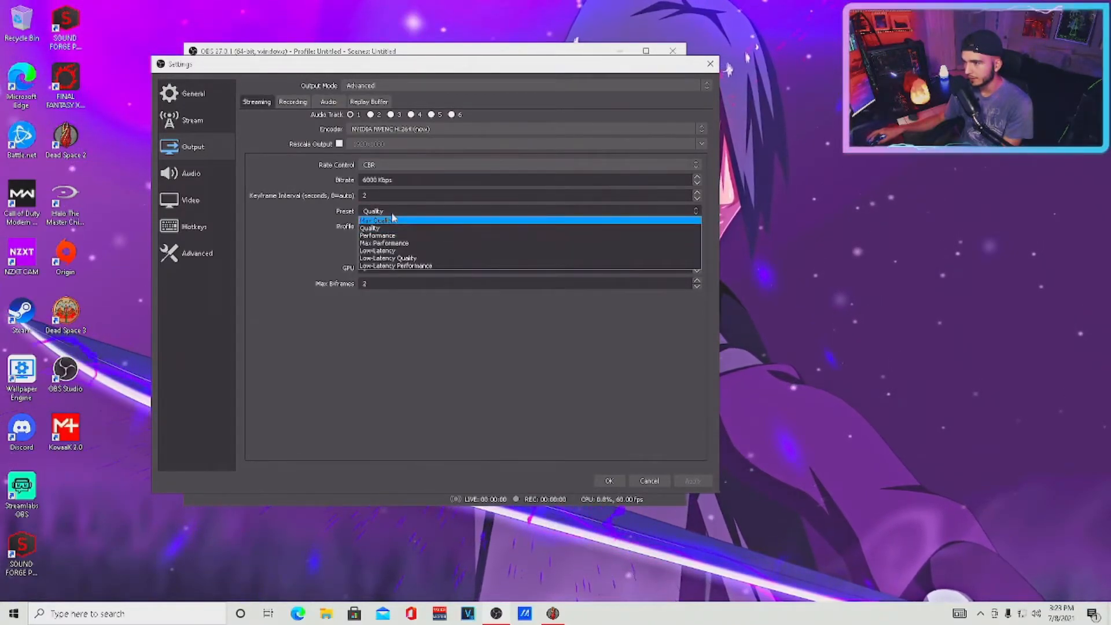
click(389, 212)
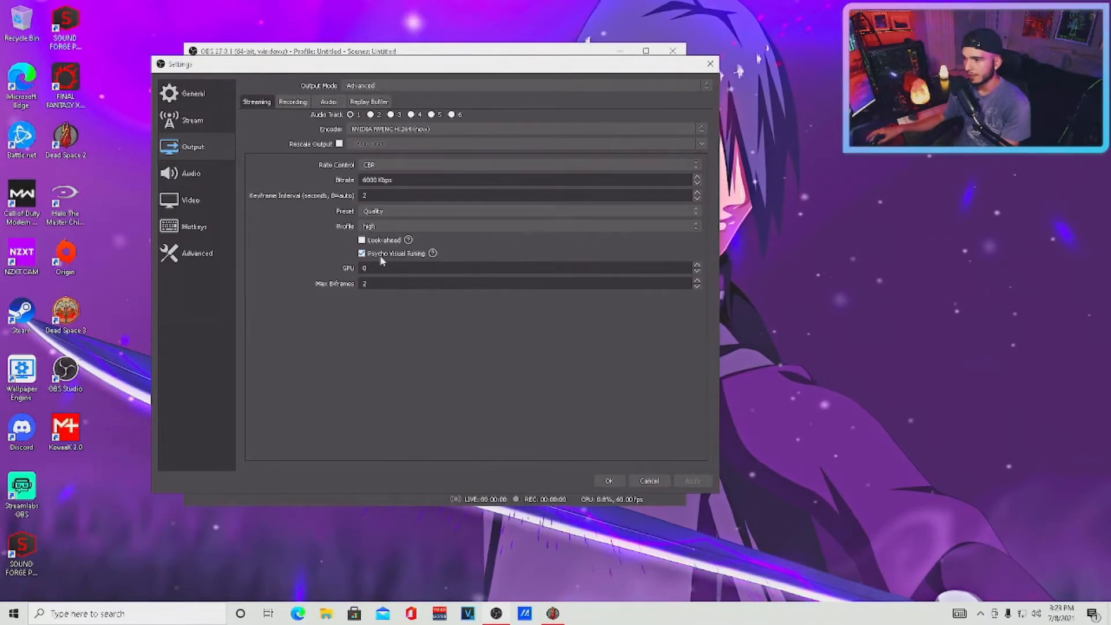
mouse_move(379, 262)
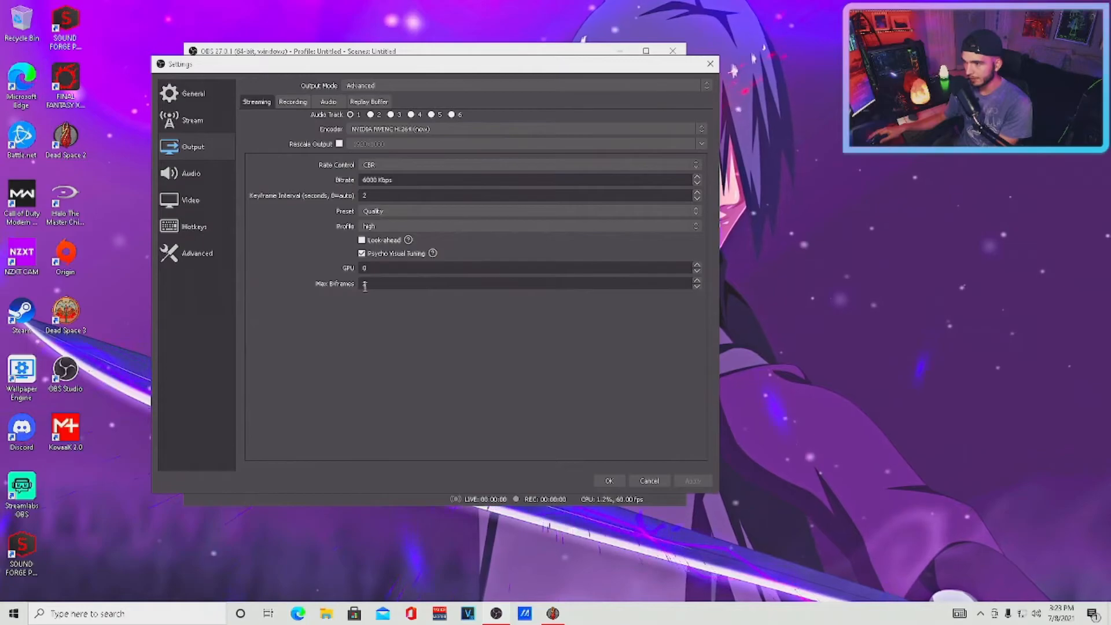
Step: Review the audio device settings and open the video settings
click(220, 179)
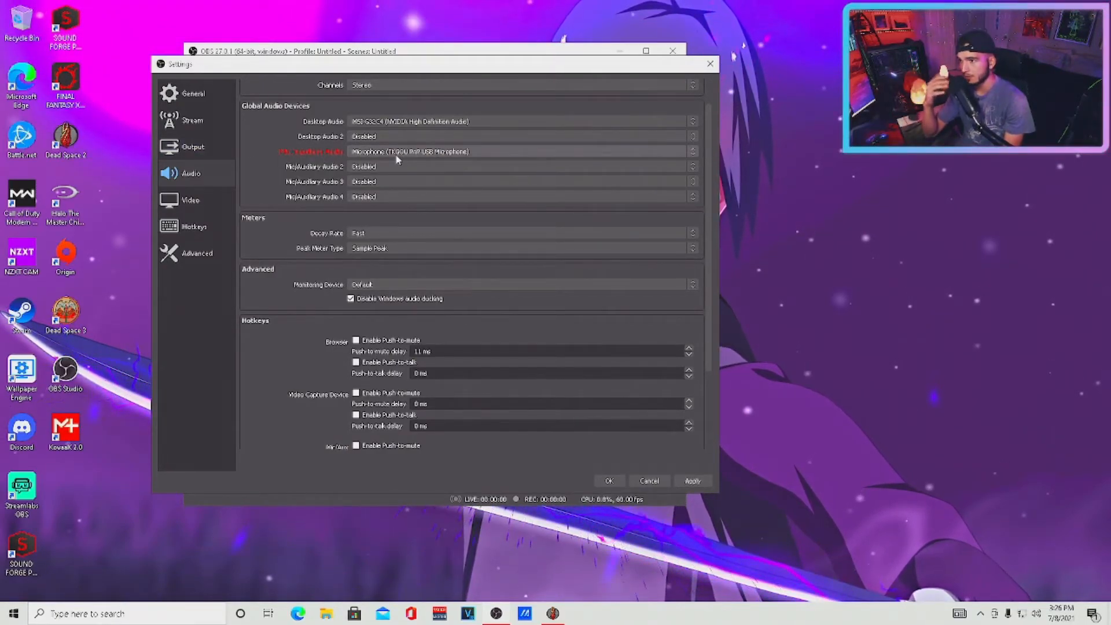
scroll(396, 159, up, 3)
click(190, 200)
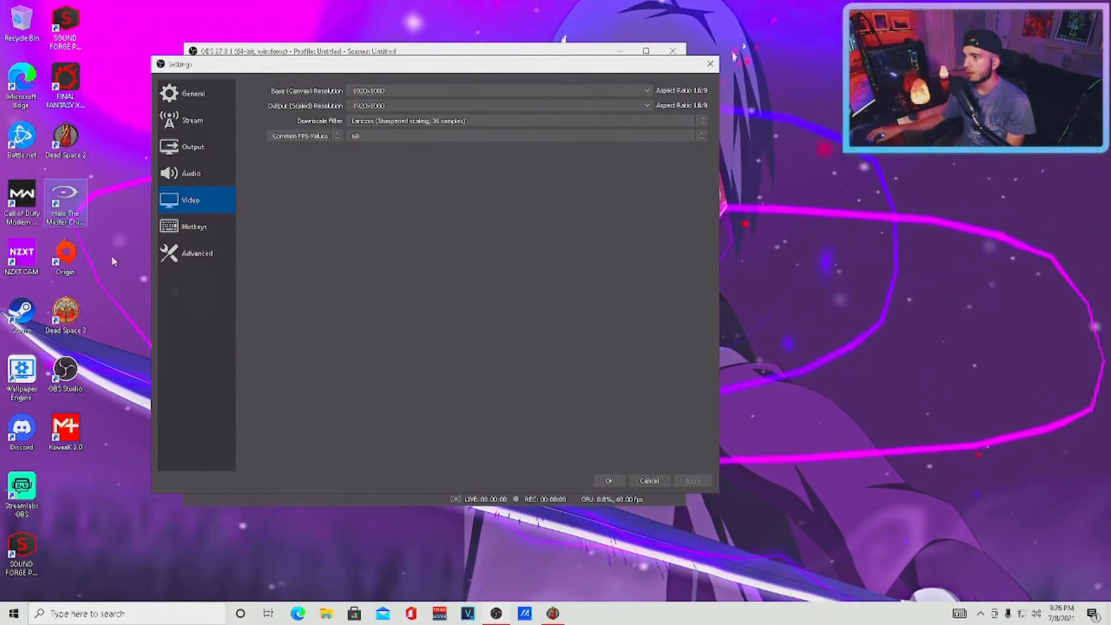
drag(232, 66, 344, 323)
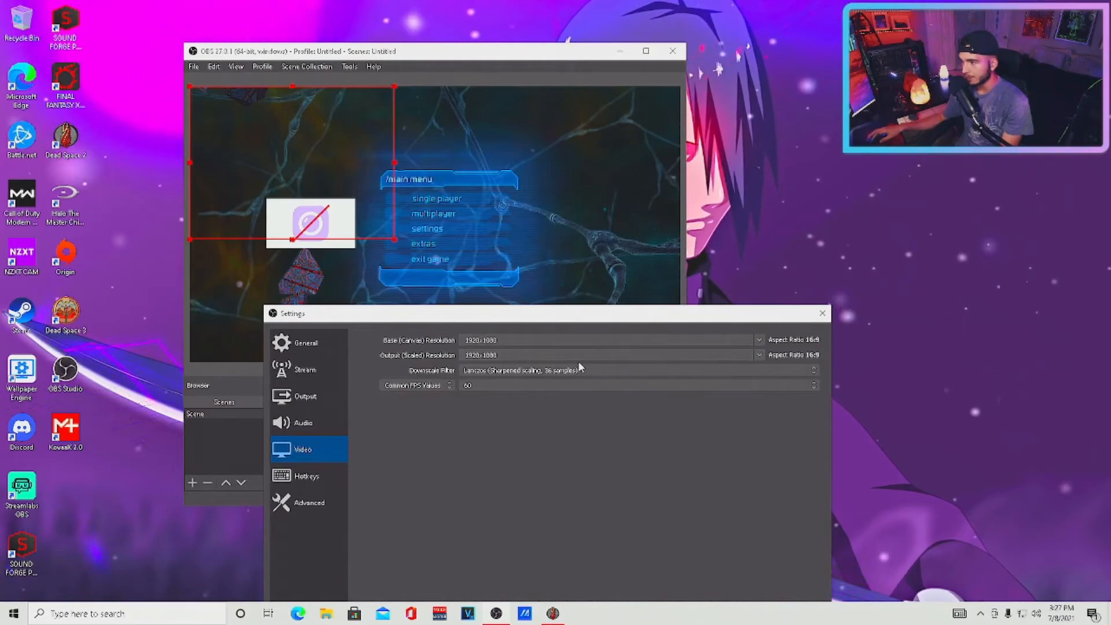
Step: Set the output (scaled) resolution to 1600x900
click(758, 355)
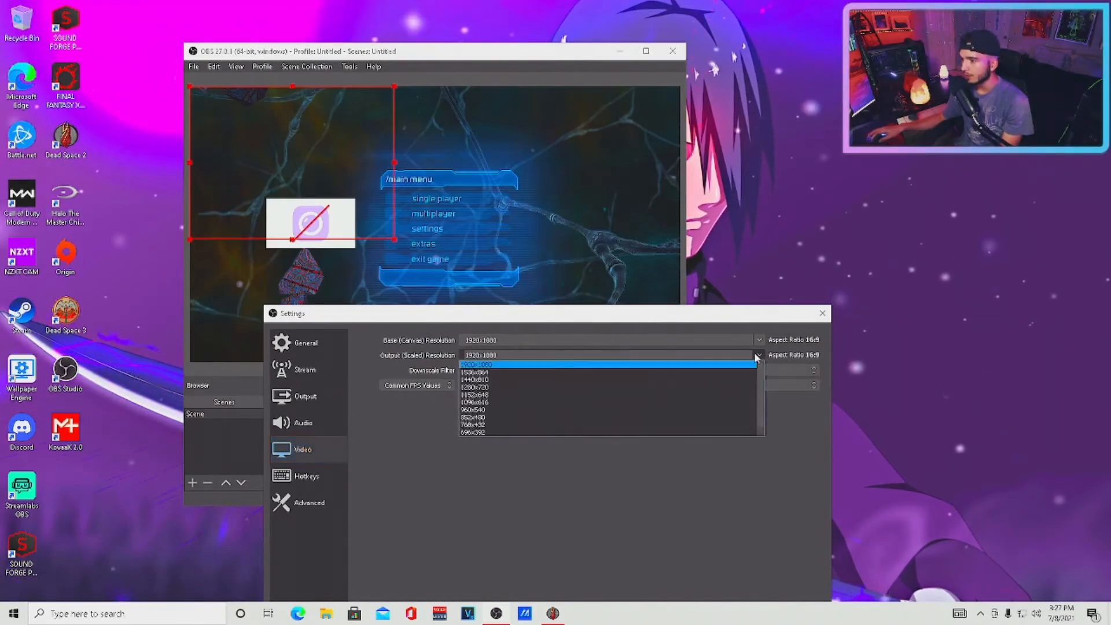
click(492, 383)
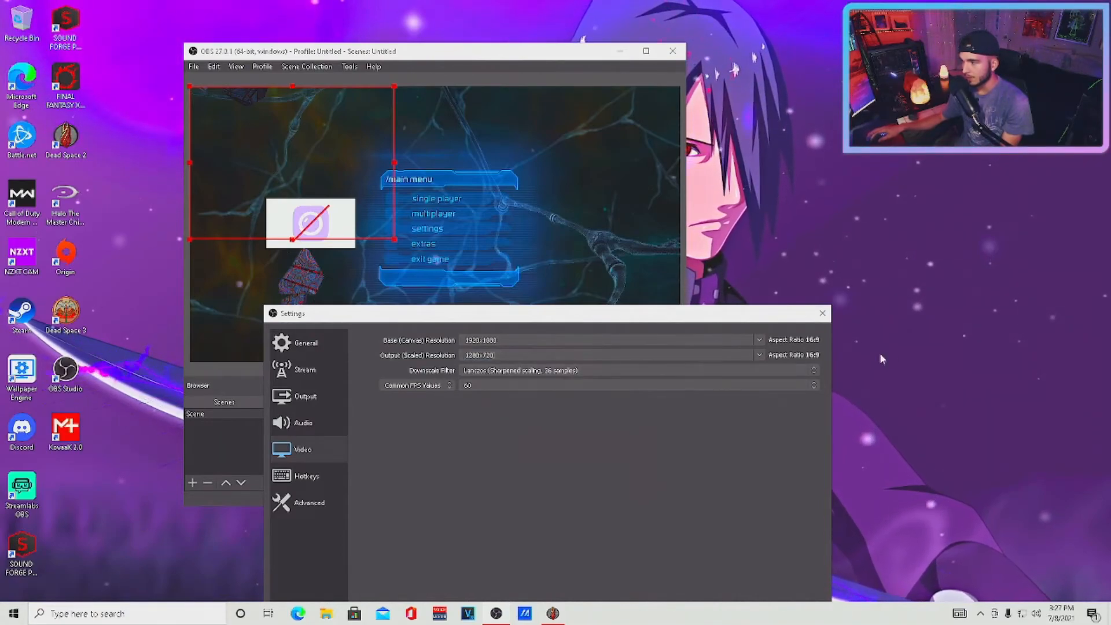
drag(509, 355, 371, 351)
key(BackSpace)
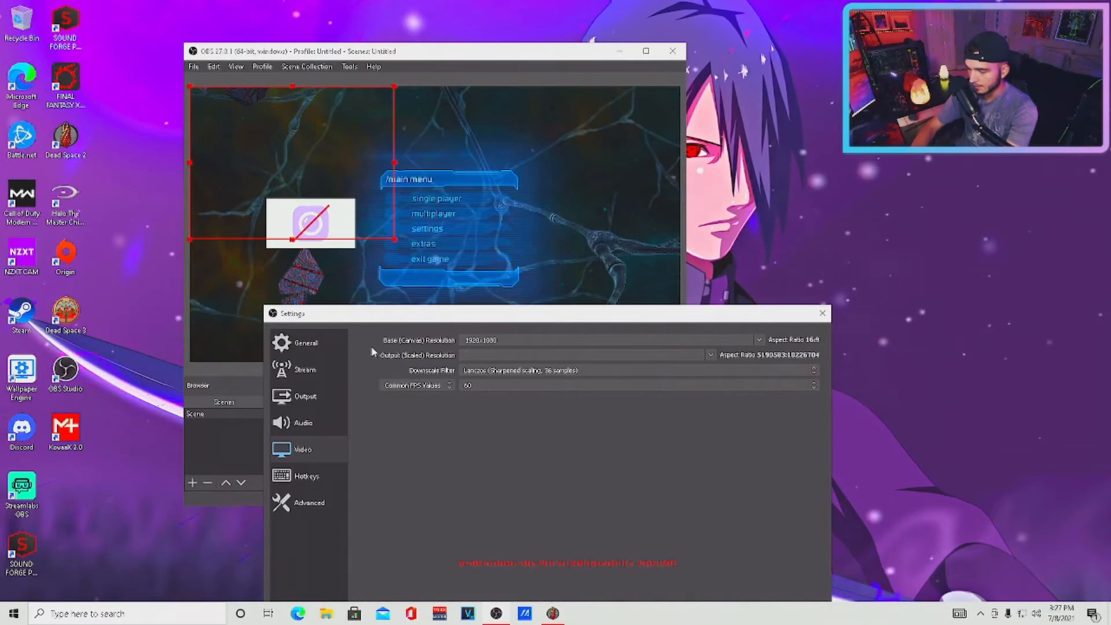
text(1600)
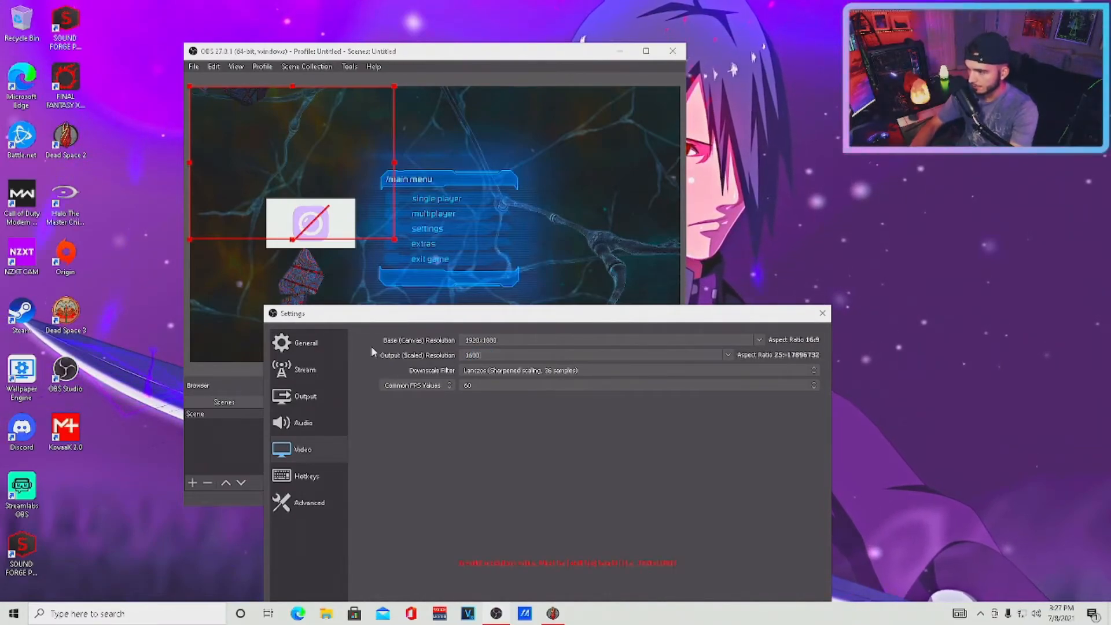
text(x900)
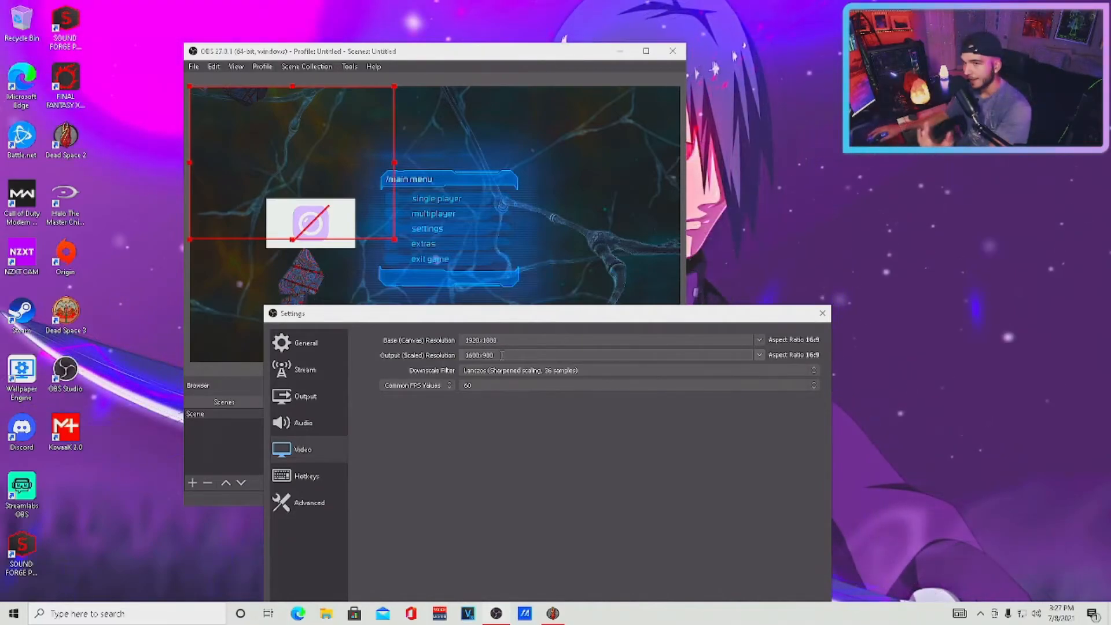
Step: Examine the downscale filter and common FPS value options
click(508, 372)
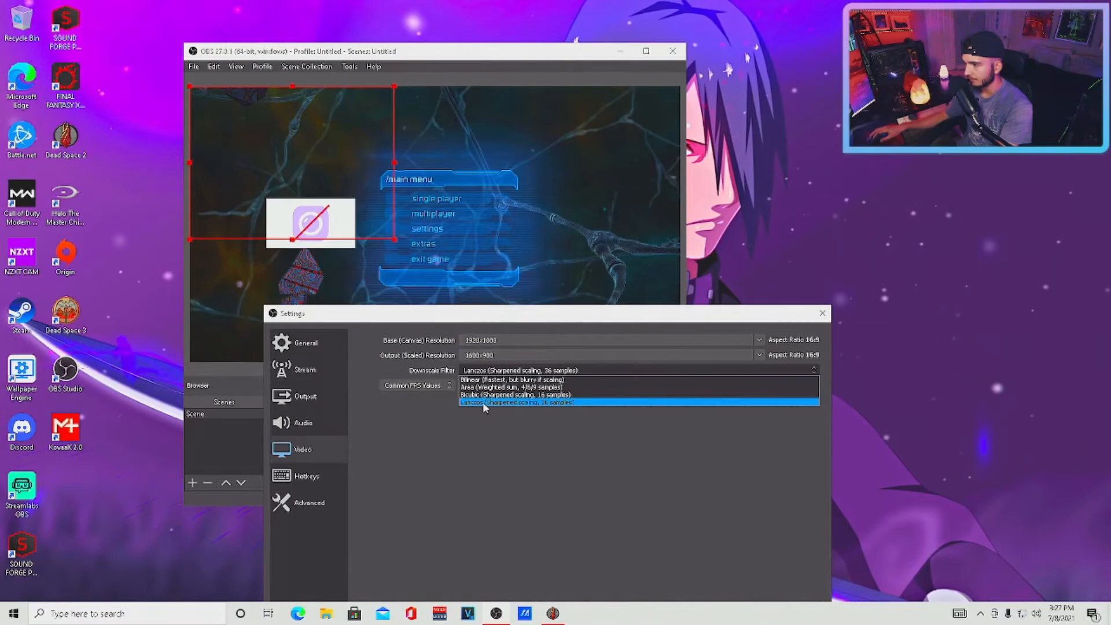
click(431, 369)
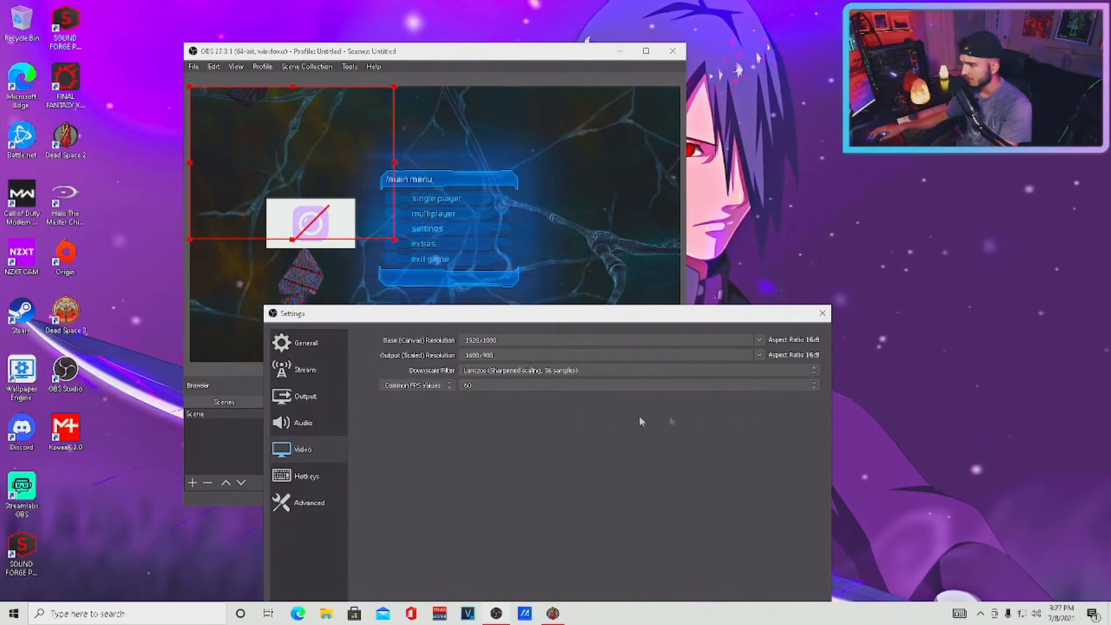
click(490, 384)
click(412, 429)
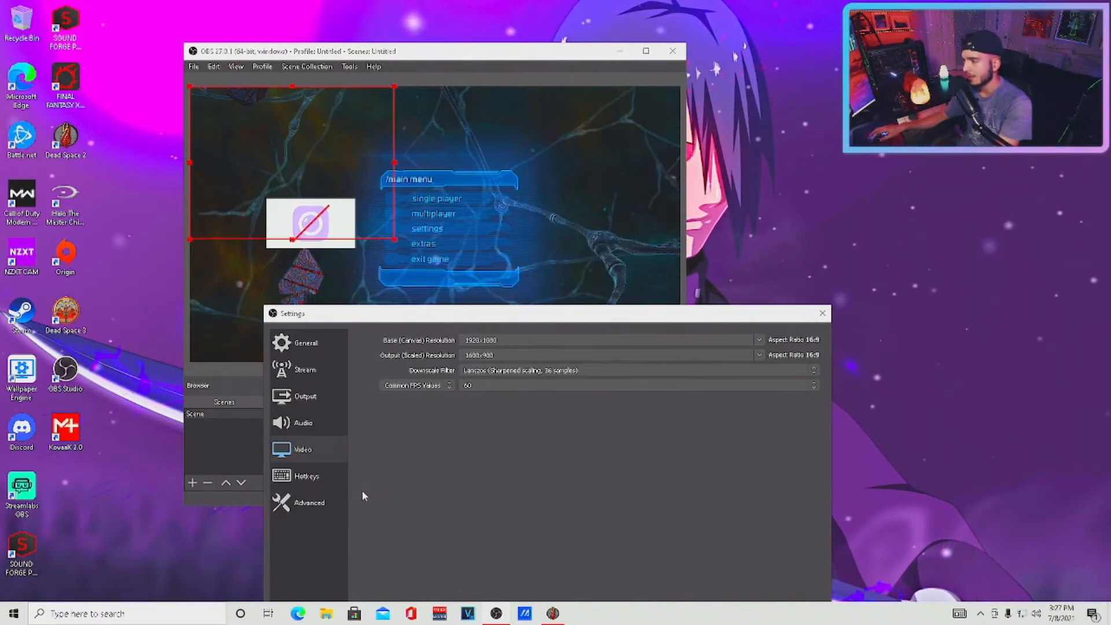
Step: Set the process priority to Above Normal in the advanced settings
drag(469, 313, 489, 164)
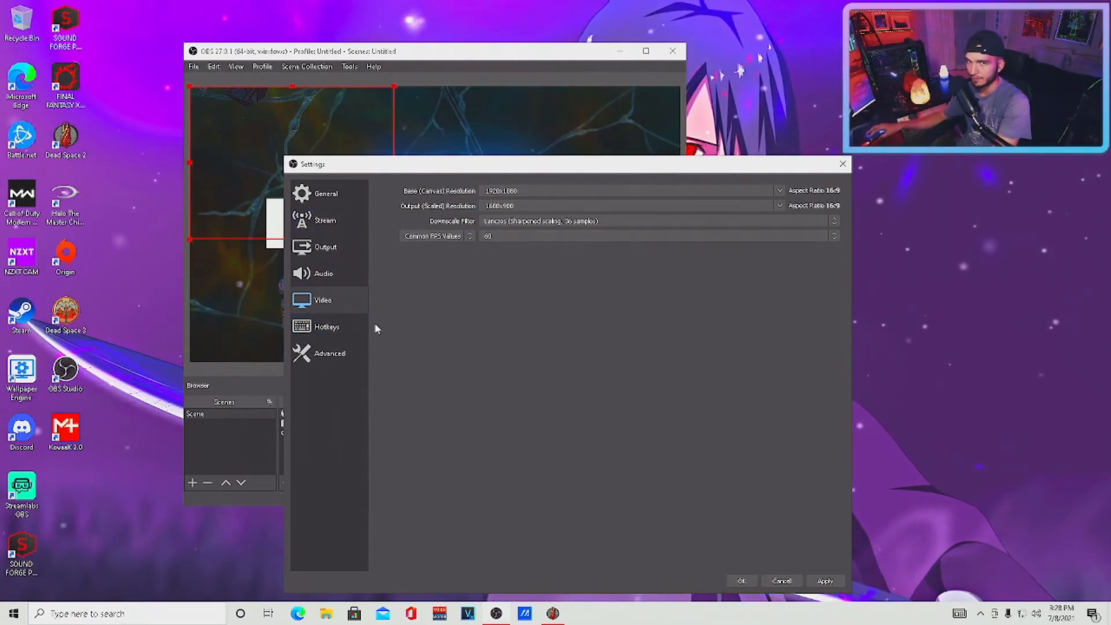
click(328, 329)
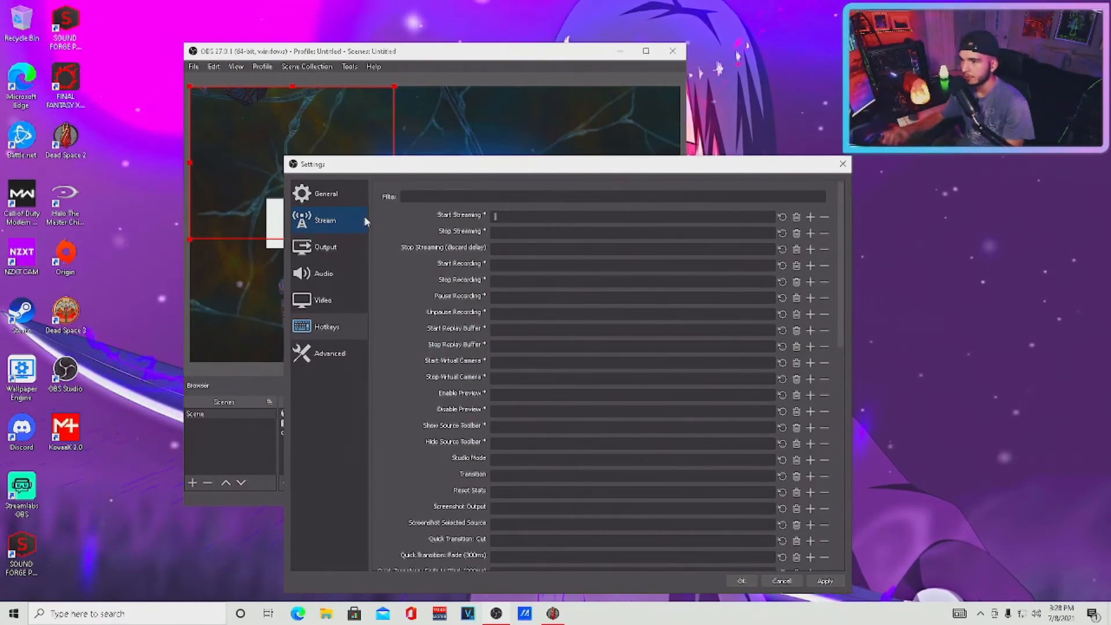
click(329, 353)
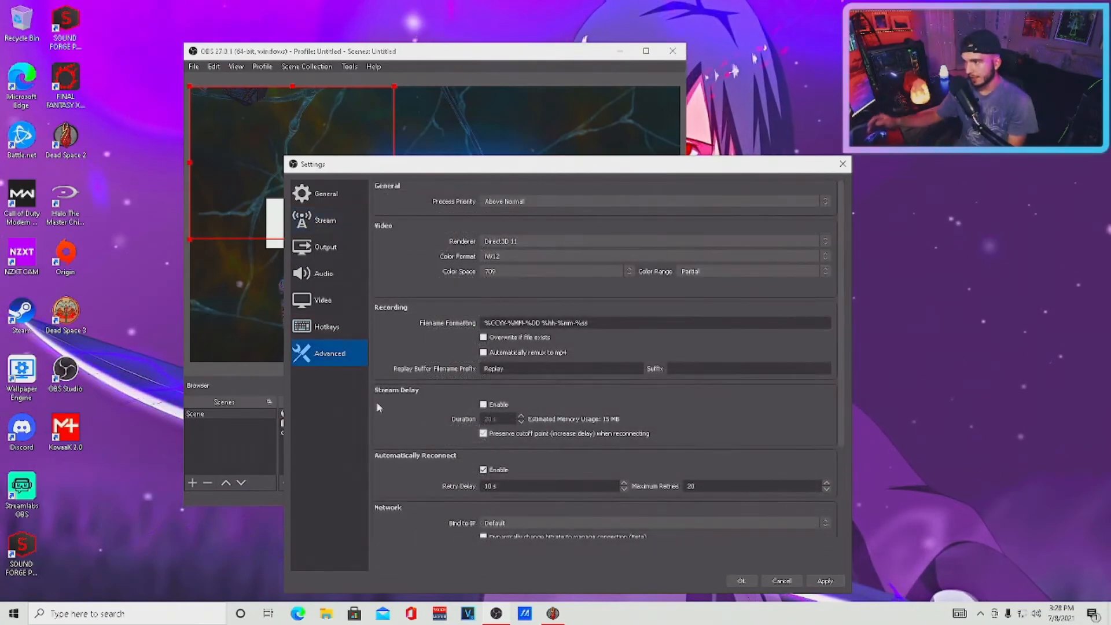
click(521, 203)
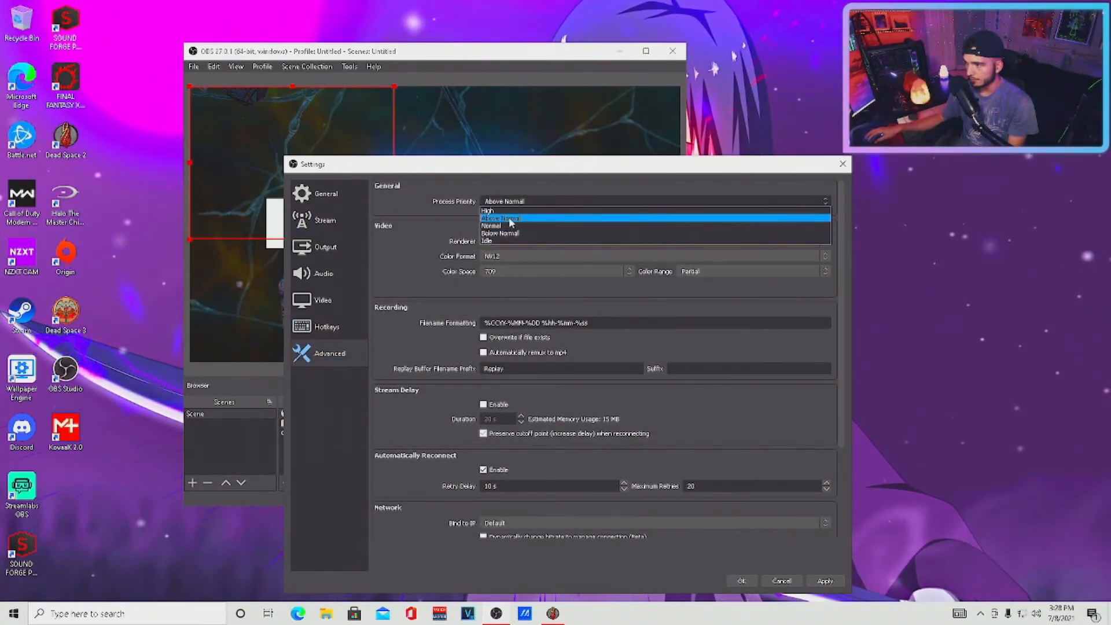
click(509, 219)
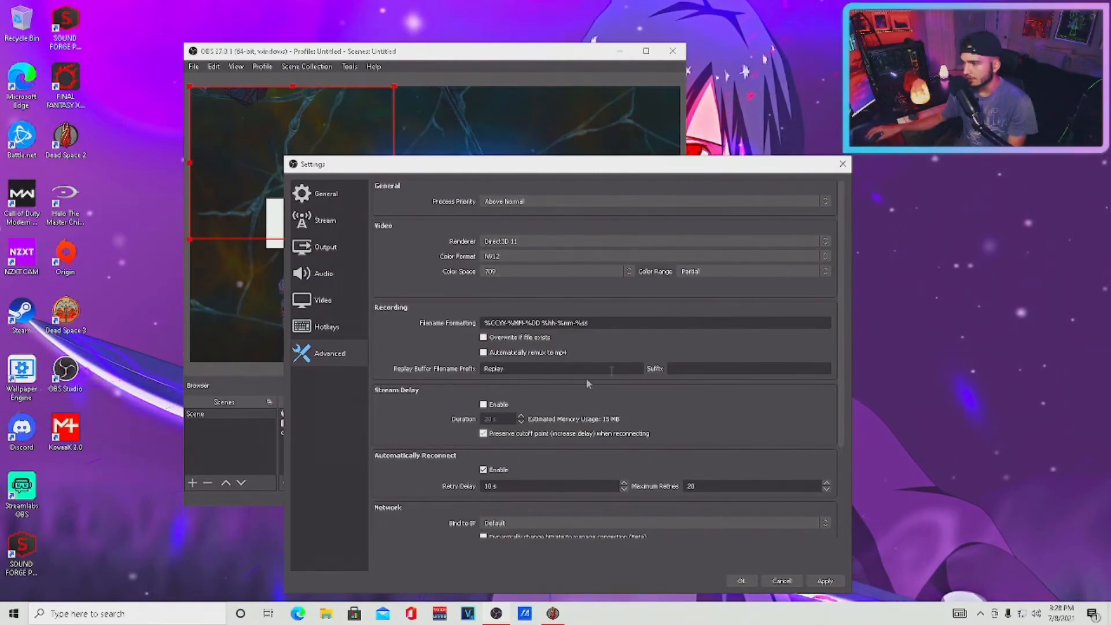
scroll(608, 375, down, 3)
scroll(639, 401, up, 3)
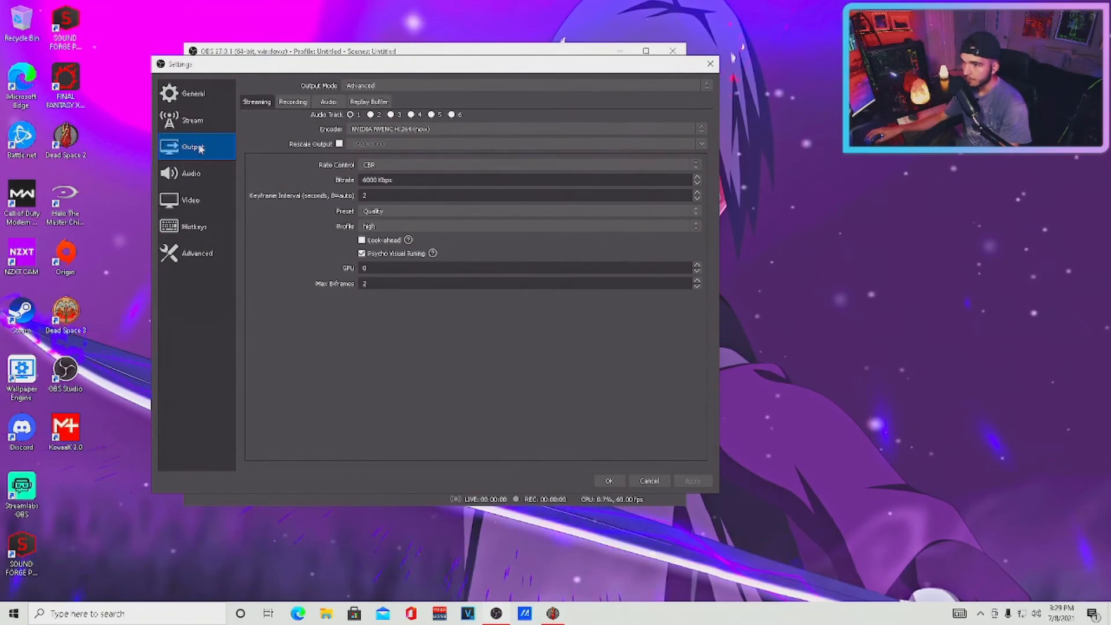
Step: Set the recording format to mp4 in the output recording settings
click(293, 102)
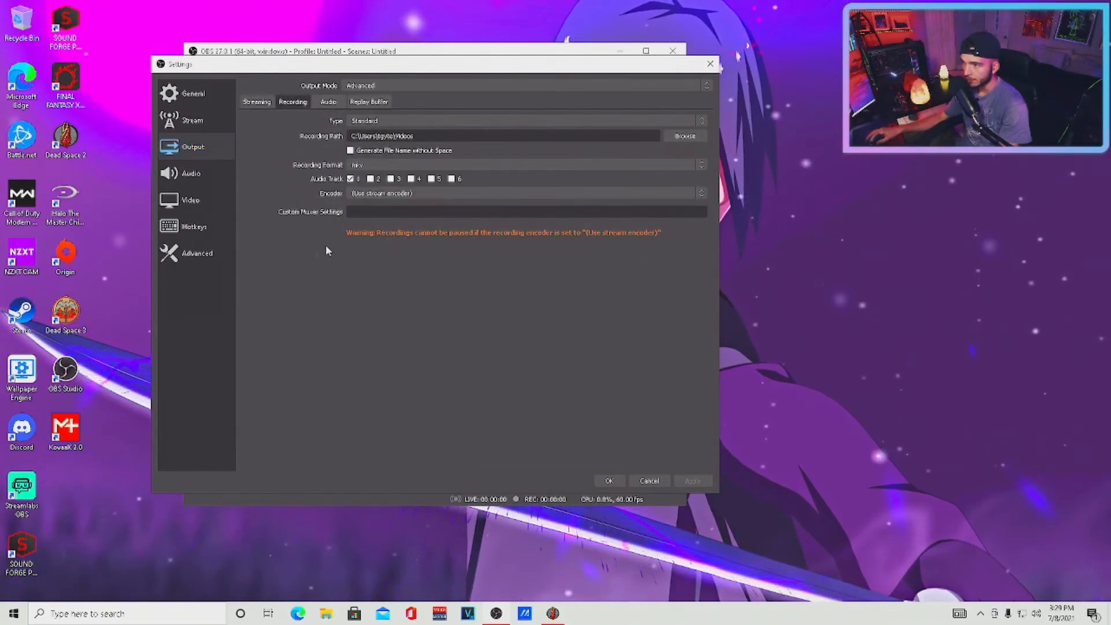
click(414, 121)
click(415, 127)
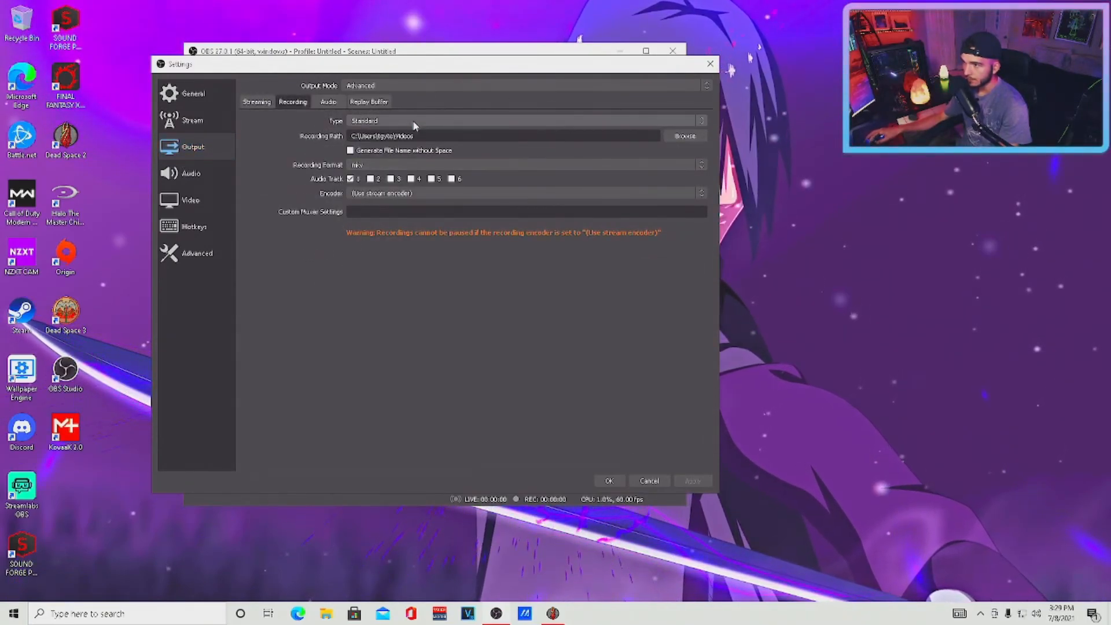
click(377, 165)
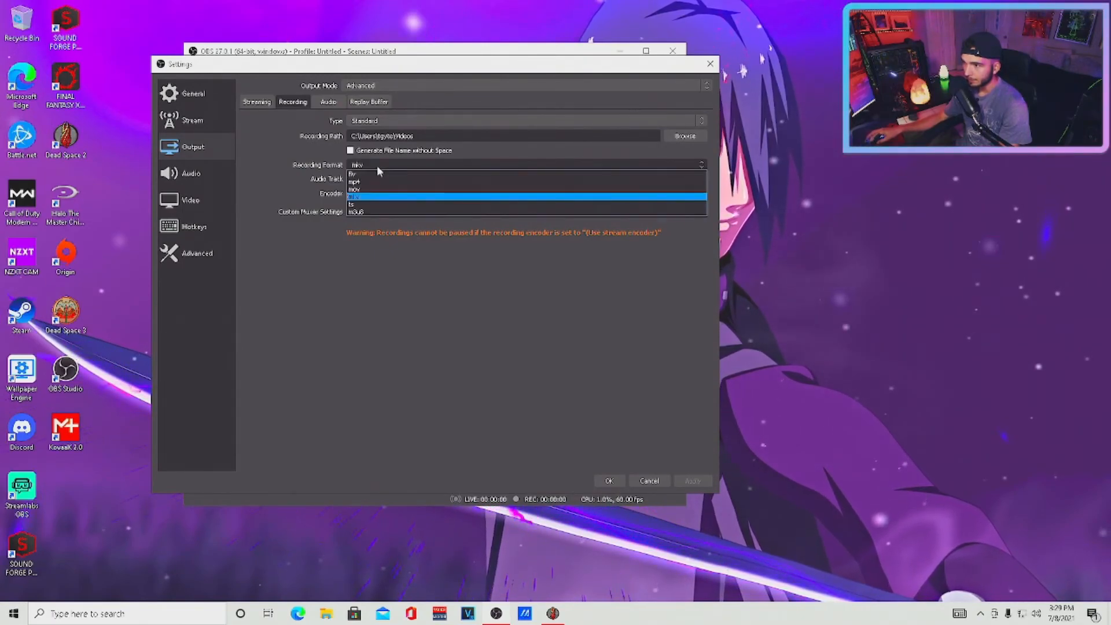
click(364, 182)
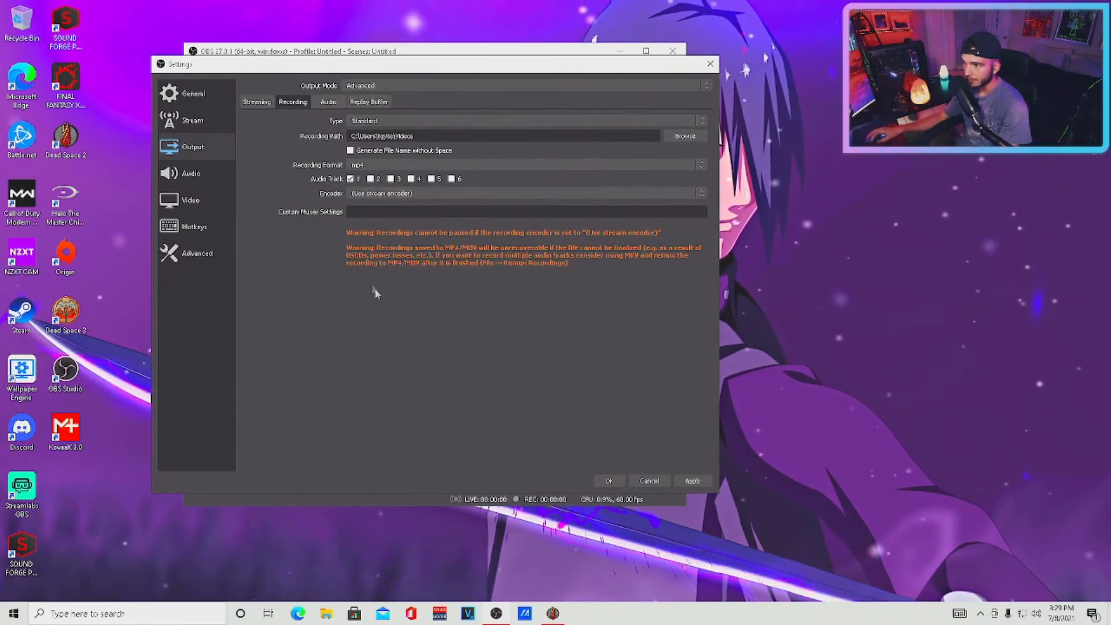
click(385, 164)
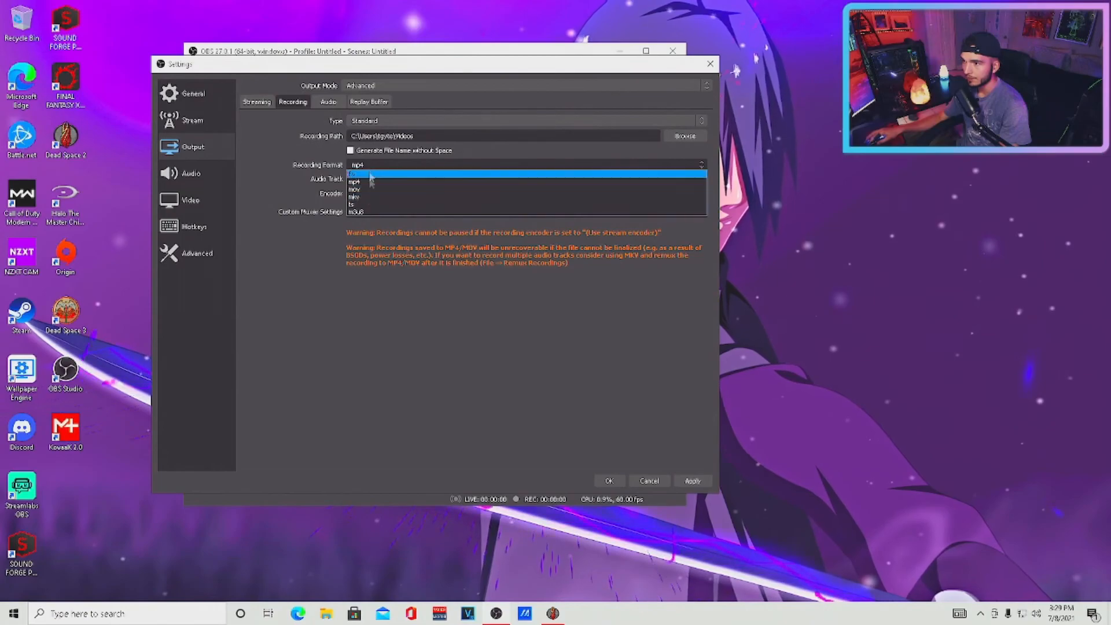
click(370, 183)
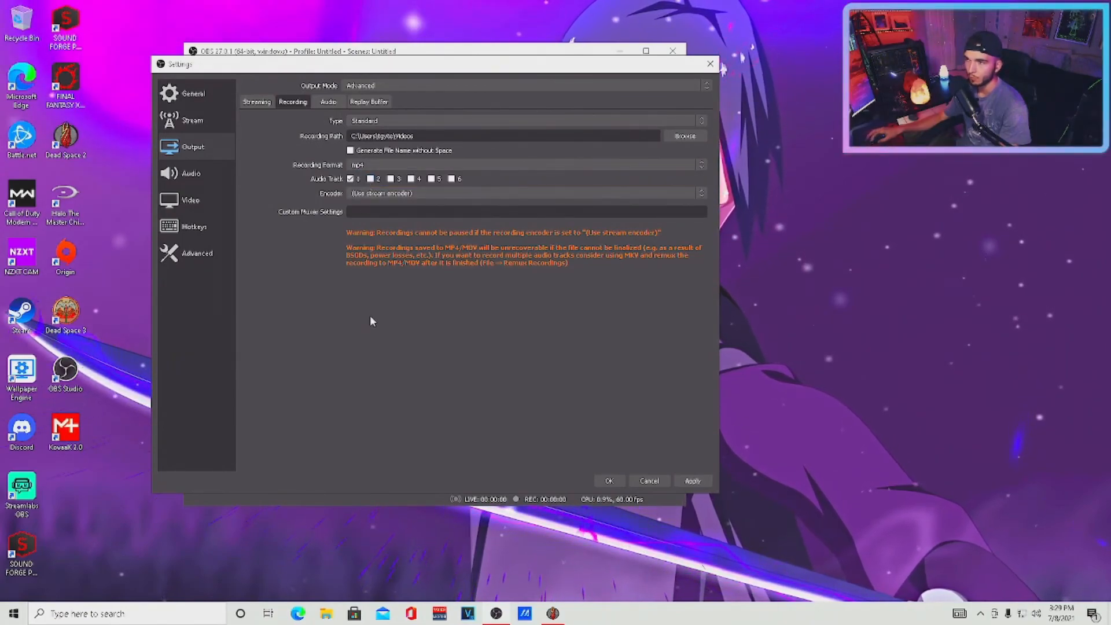